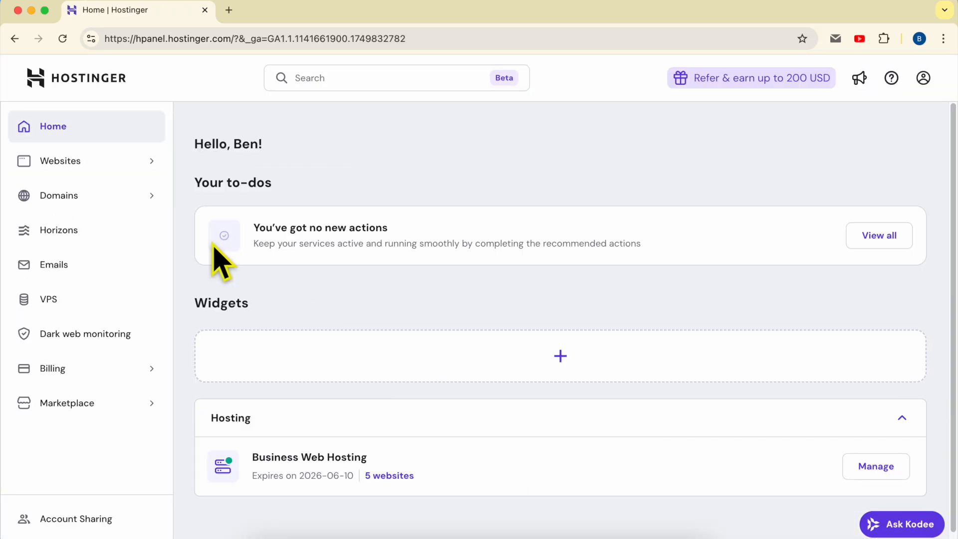
Open the benstutorial.com website from the websites list for editing in the website builder.
left_click(95, 162)
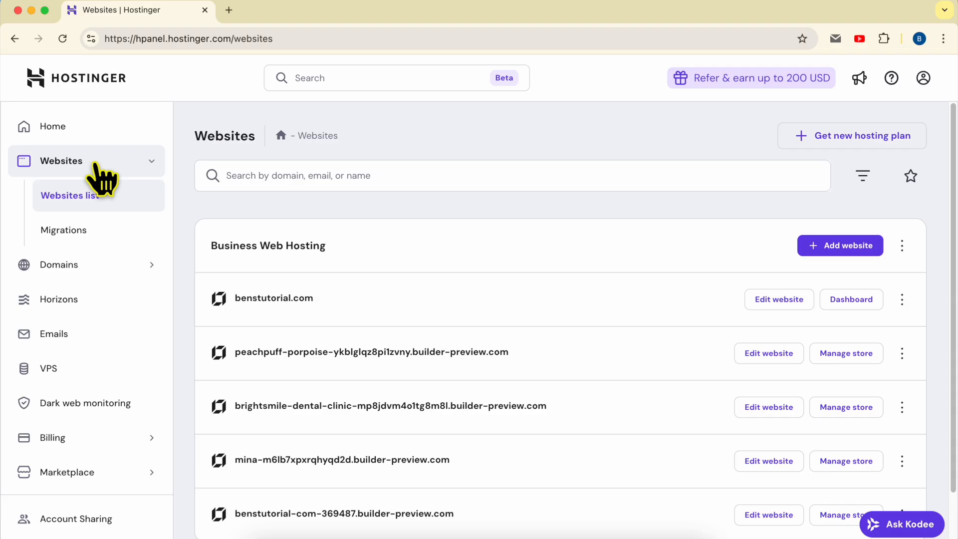
triple_click(414, 314)
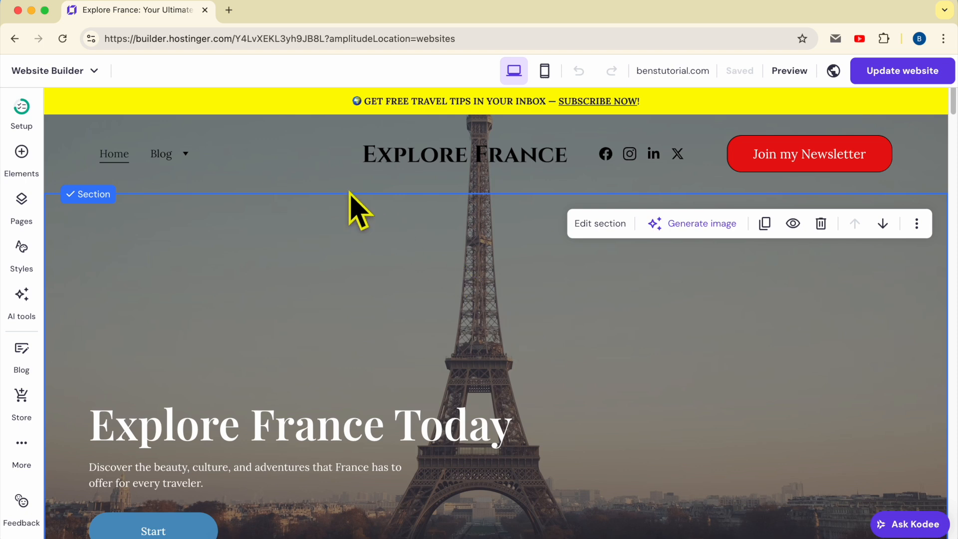
In a new browser tab, search for "programmable search engine", open Google's service and start creating a first search engine.
left_click(230, 10)
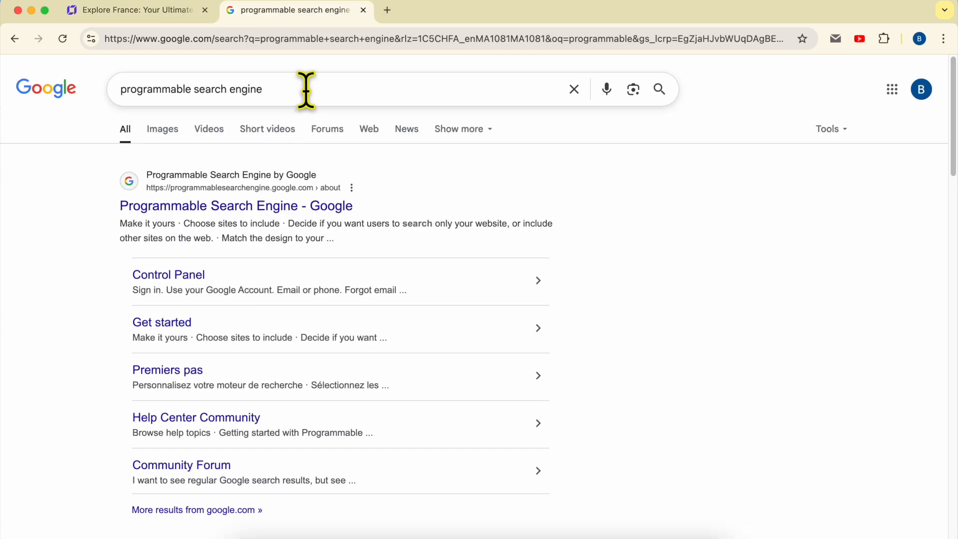
left_click_drag(307, 90, 122, 90)
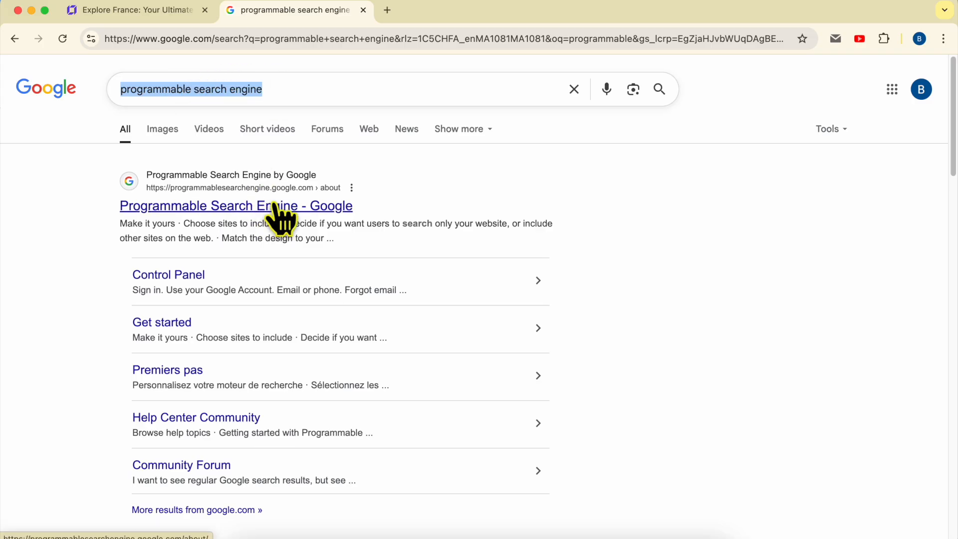
left_click(240, 206)
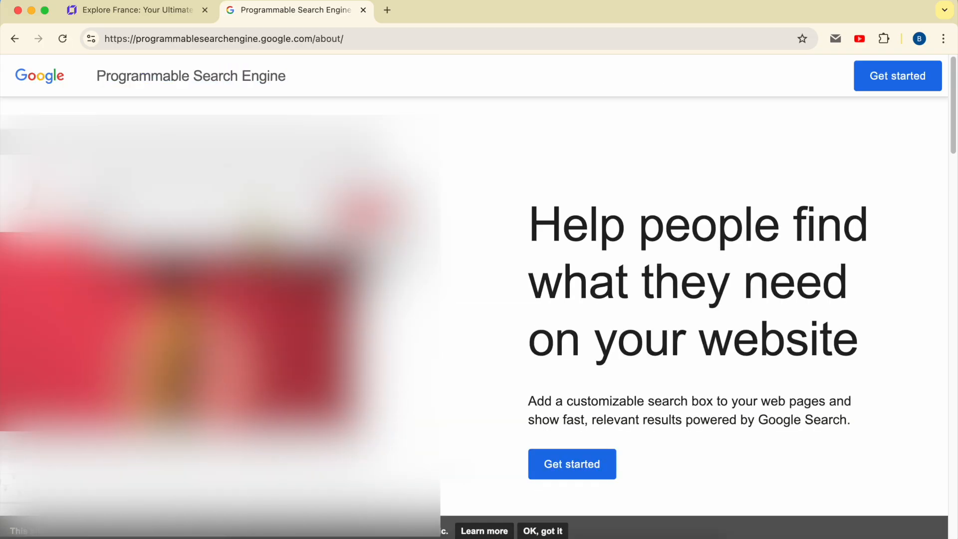
left_click(880, 85)
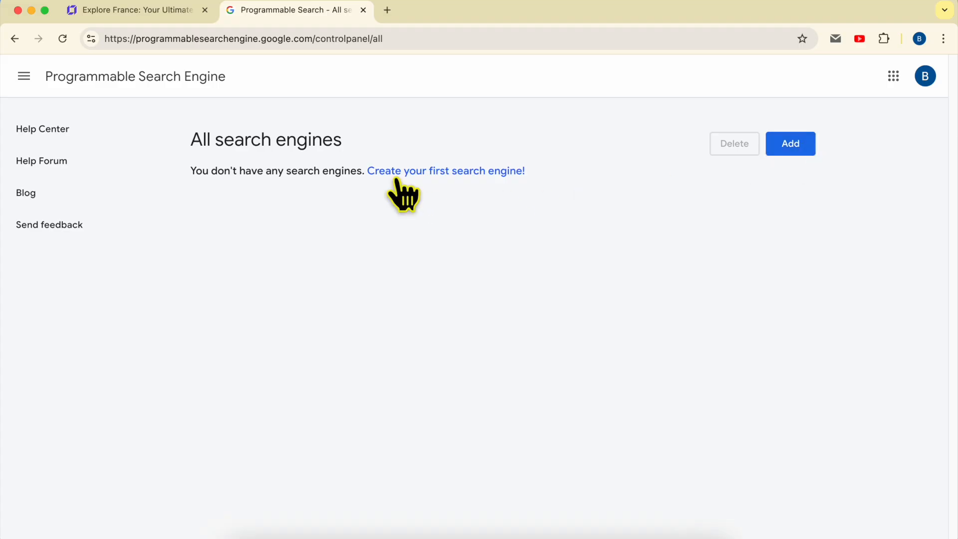
left_click(452, 176)
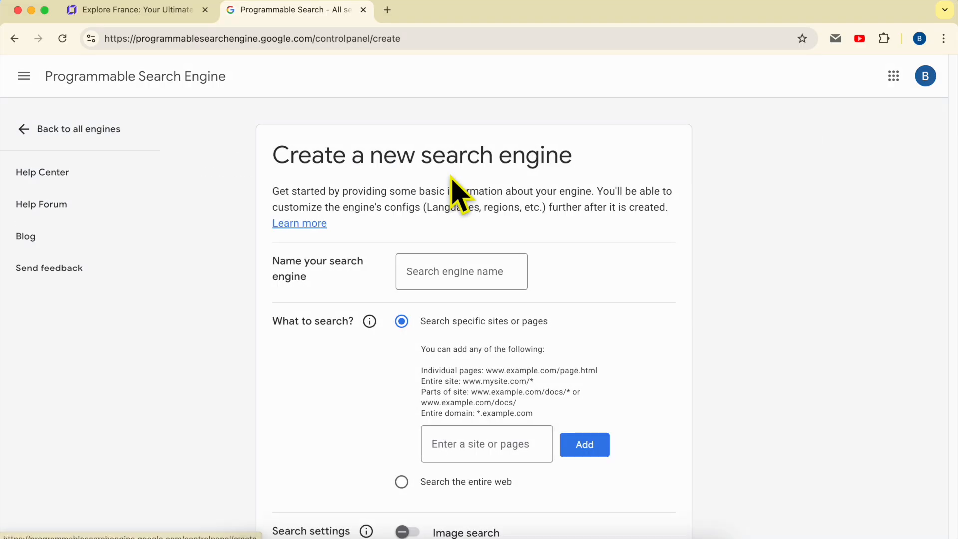
View the live site from the website builder to check its domain, and name the search engine "Ben's Tutorial Search engine".
left_click(442, 261)
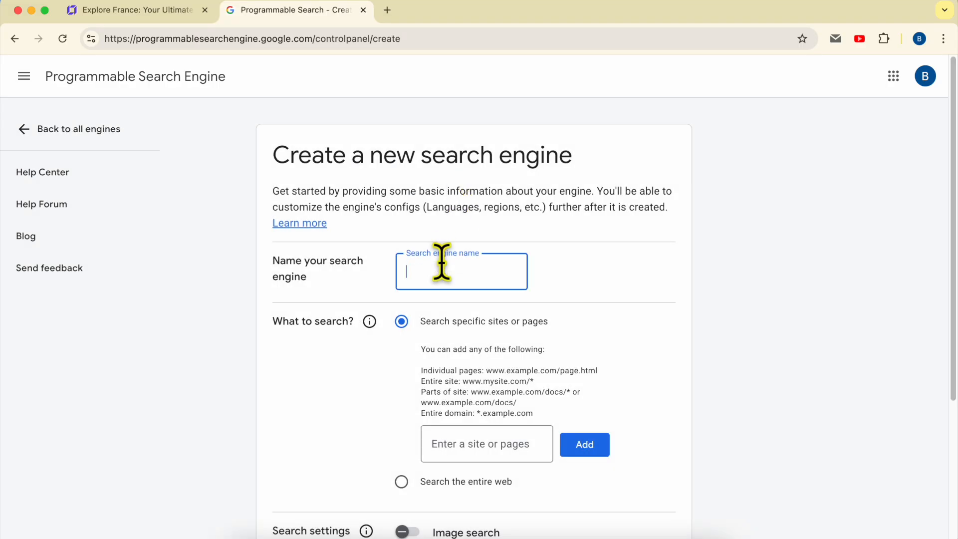
left_click(162, 11)
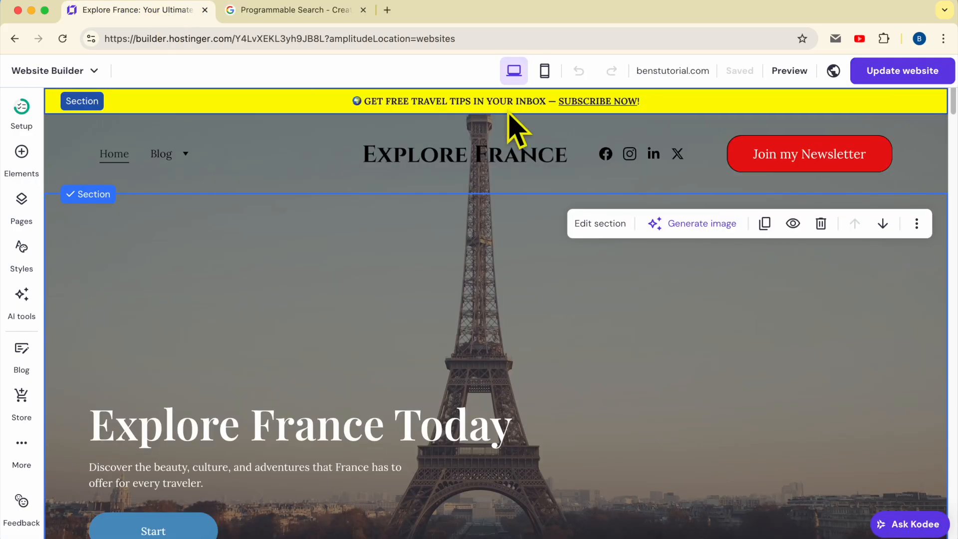
mouse_move(672, 75)
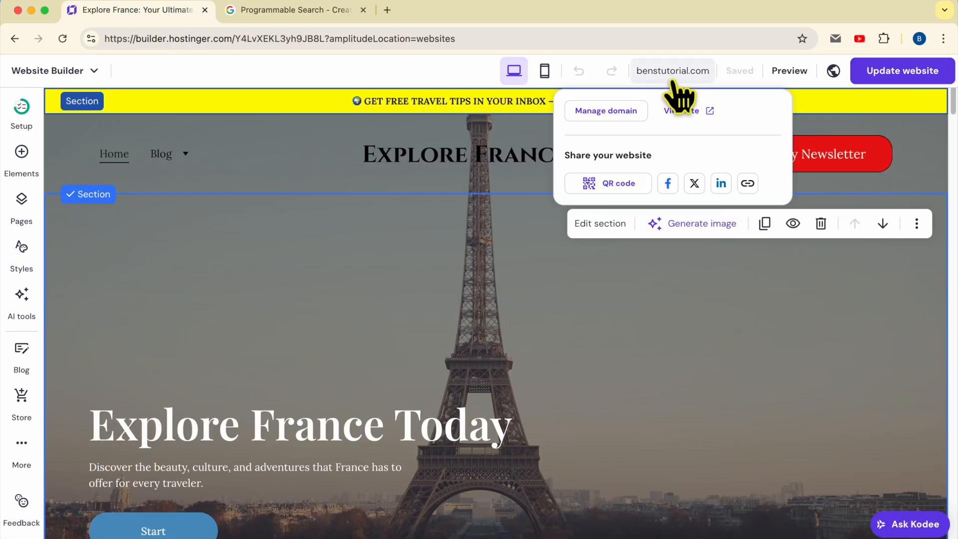
left_click(692, 111)
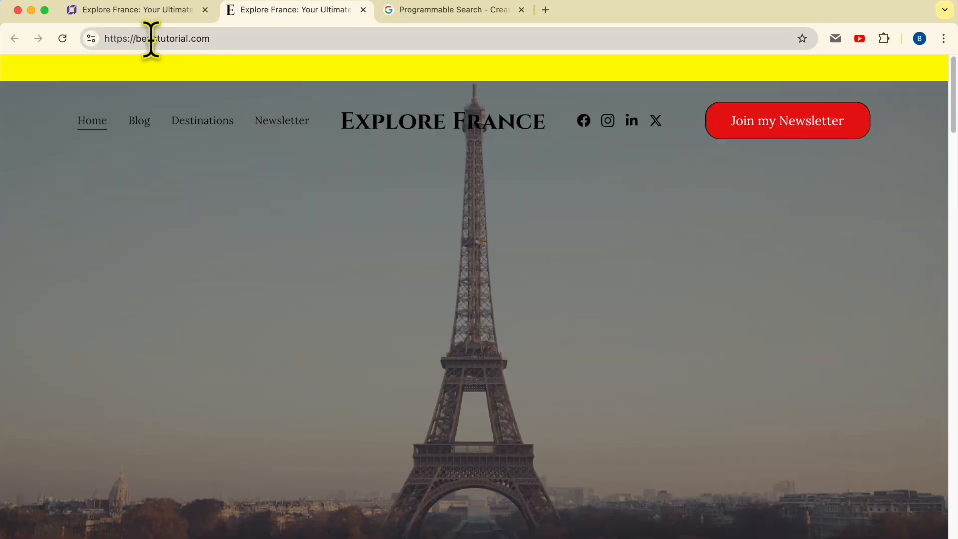
double_click(151, 39)
left_click(429, 11)
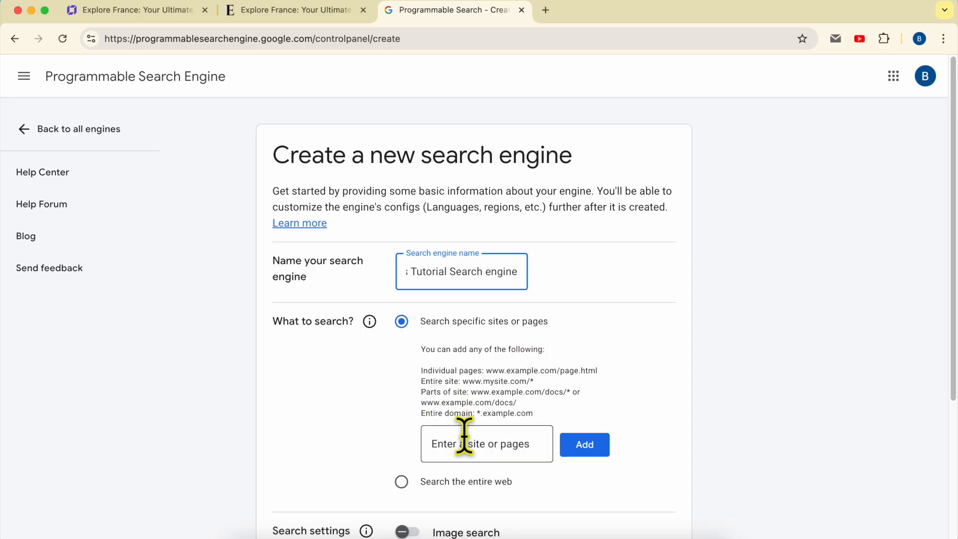
scroll(490, 412, "up", 5)
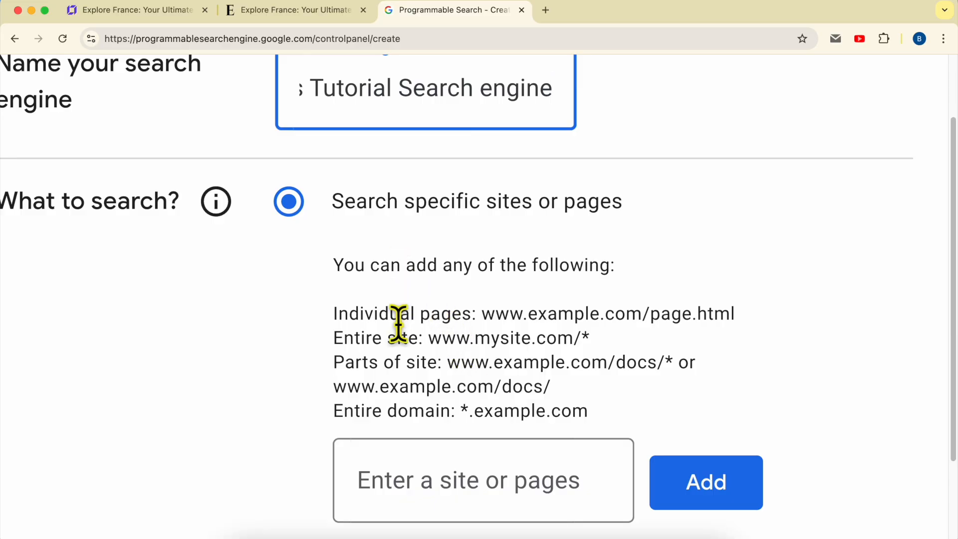
left_click_drag(642, 421, 464, 314)
left_click(417, 330)
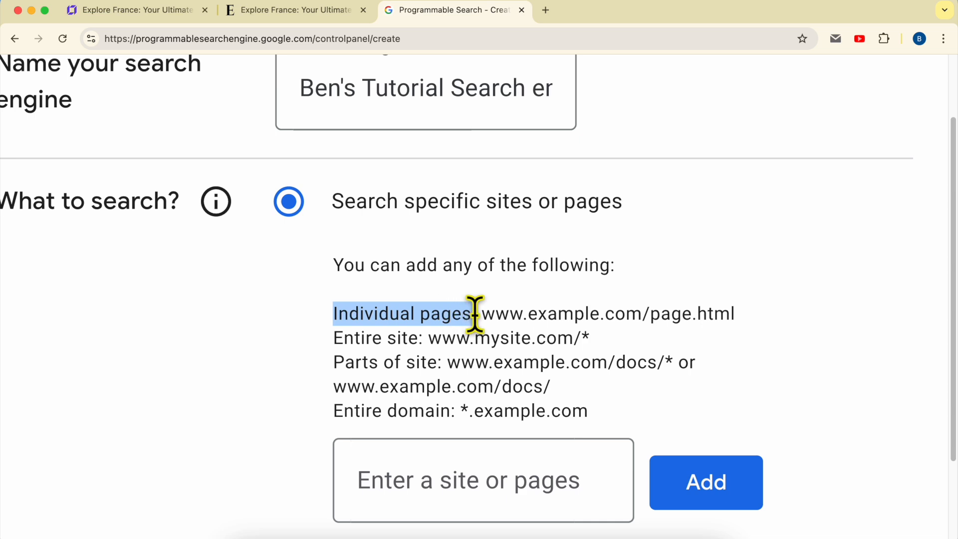
left_click(504, 316)
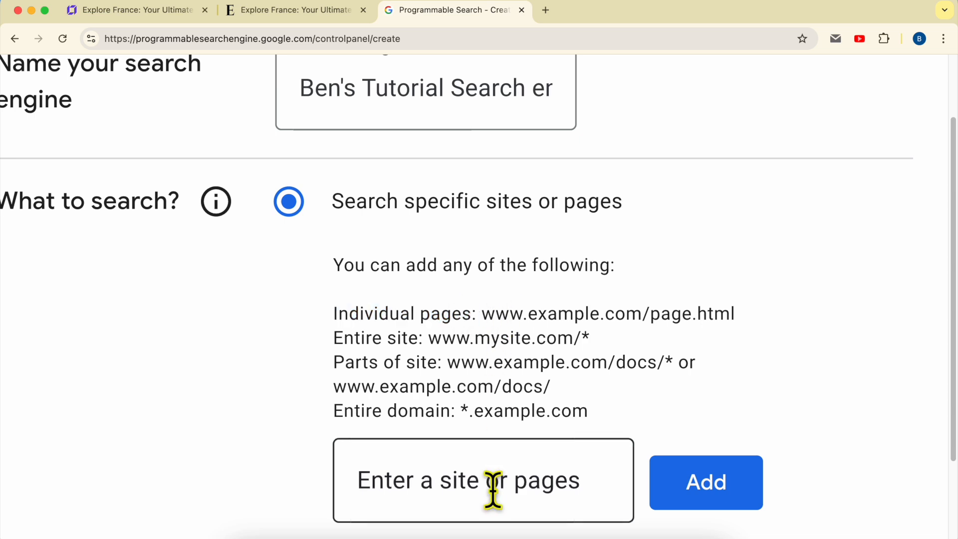
left_click(300, 10)
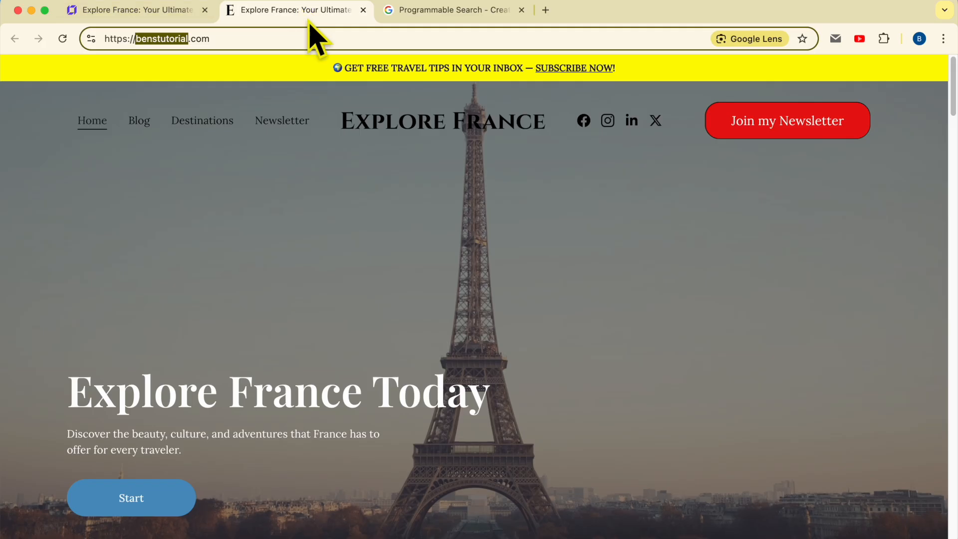
key("Return")
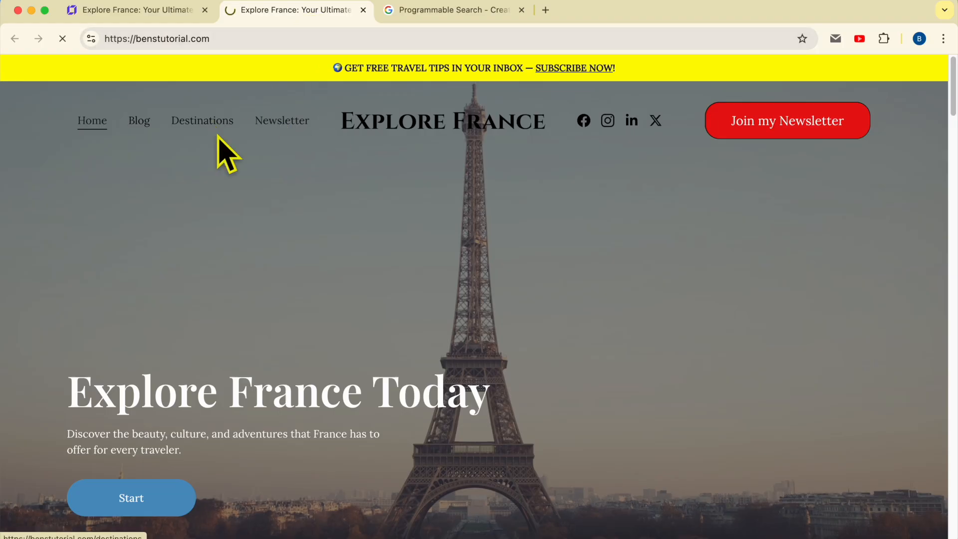
left_click(215, 124)
left_click(225, 39)
key("super+c")
left_click(426, 11)
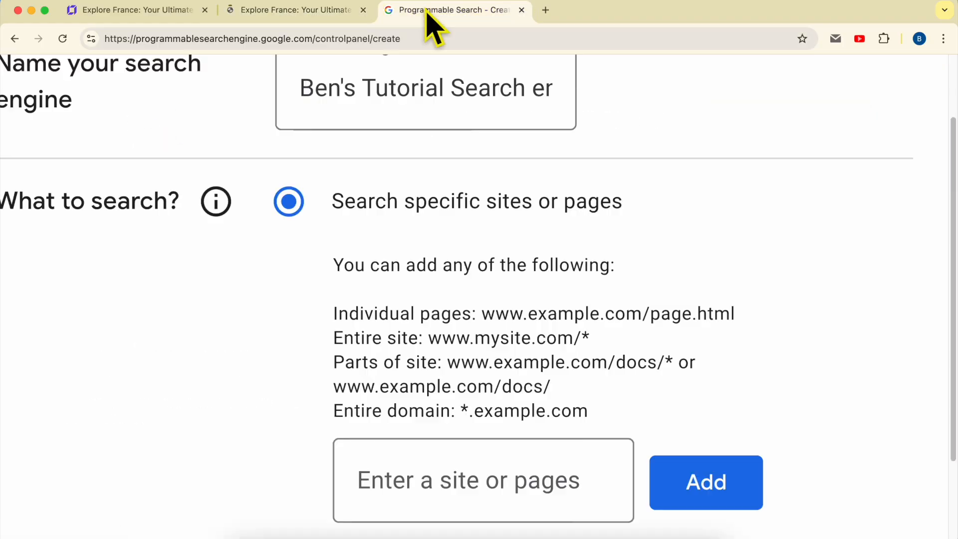
left_click(493, 460)
key("super+v")
scroll(706, 459, "down", 3)
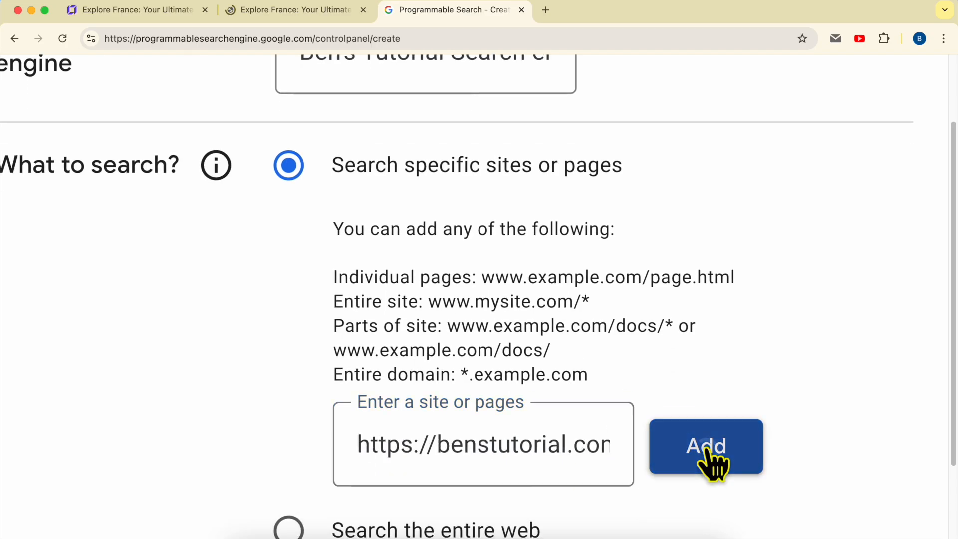
left_click(694, 356)
scroll(674, 364, "down", 1)
left_click(568, 321)
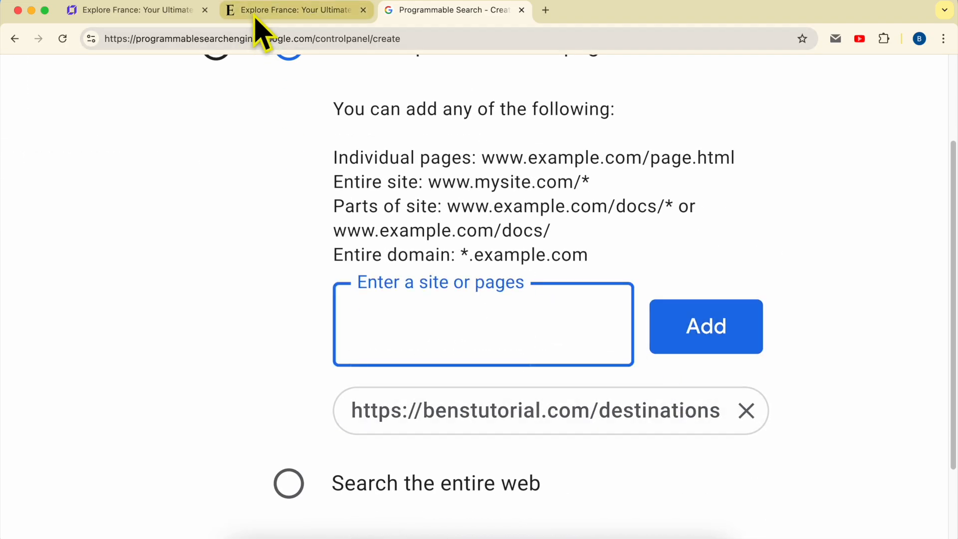
left_click(255, 13)
left_click(142, 119)
left_click(240, 39)
key("super+c")
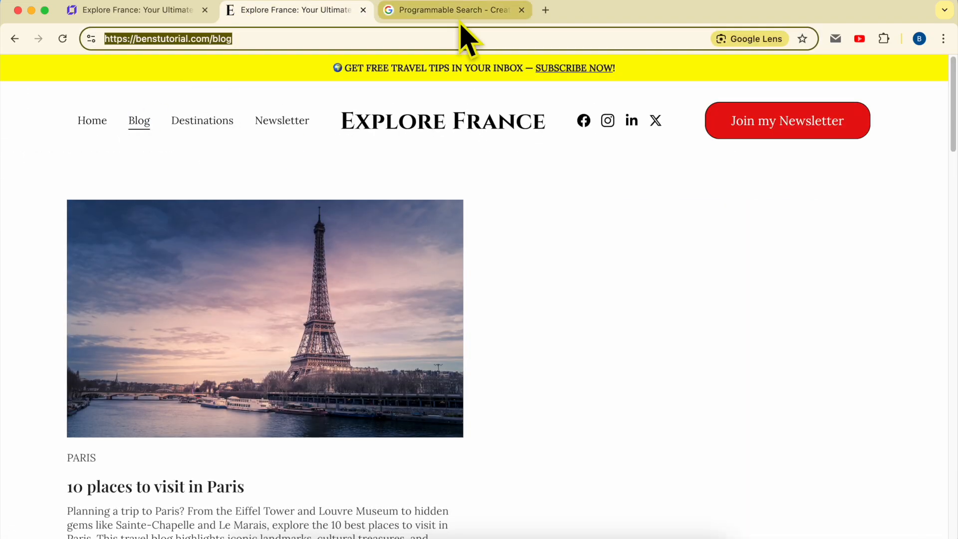
left_click(455, 11)
key("super+v")
left_click(674, 343)
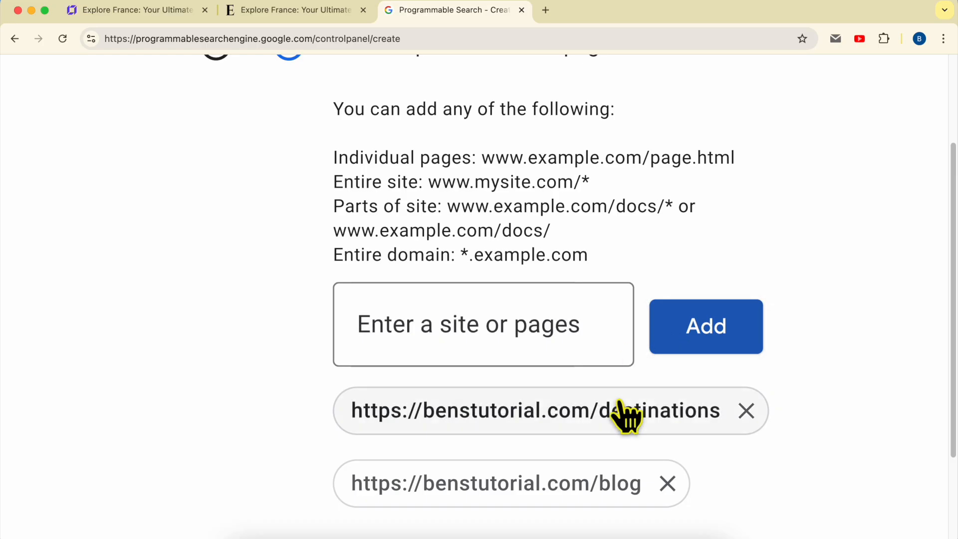
Remove the destinations and blog page addresses from the sites to search.
left_click(744, 408)
left_click(666, 419)
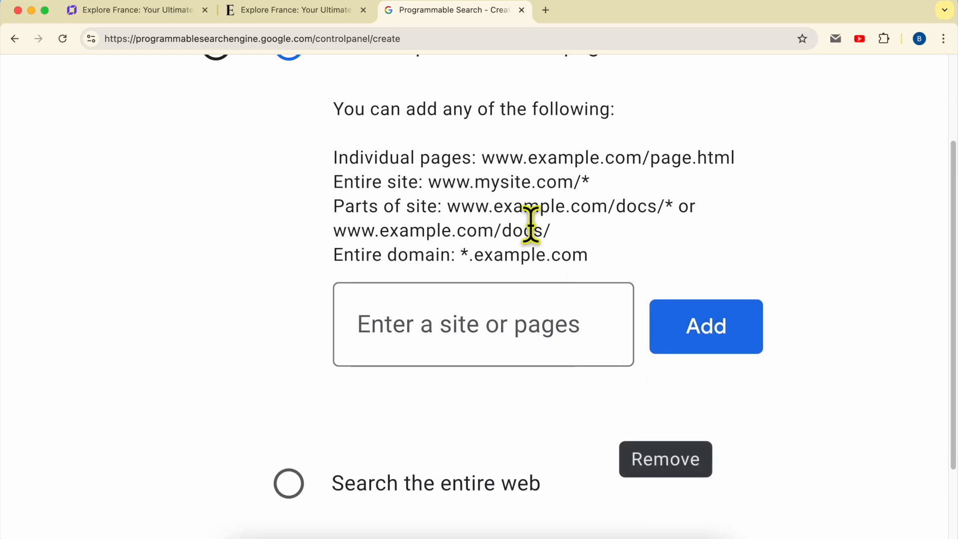
left_click_drag(333, 181, 591, 181)
left_click(594, 189)
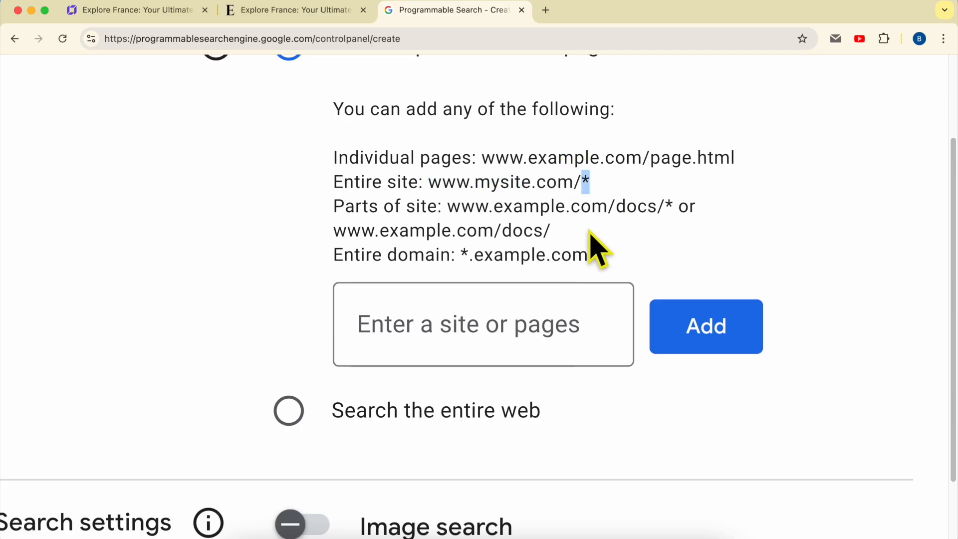
left_click(300, 10)
left_click(241, 38)
left_click_drag(214, 39, 83, 39)
key("super+c")
left_click(425, 11)
left_click(443, 310)
key("super+v")
left_click_drag(581, 182, 591, 184)
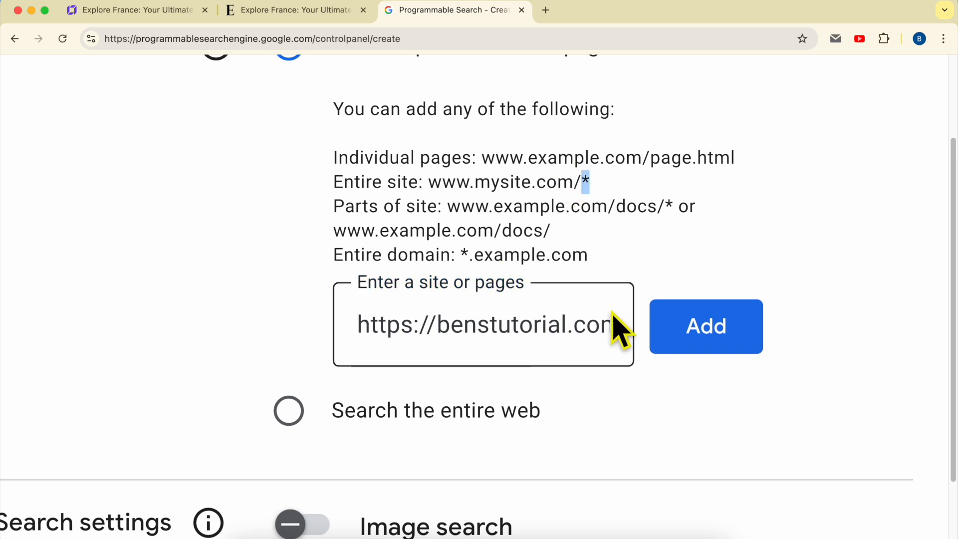
left_click(599, 323)
type("*")
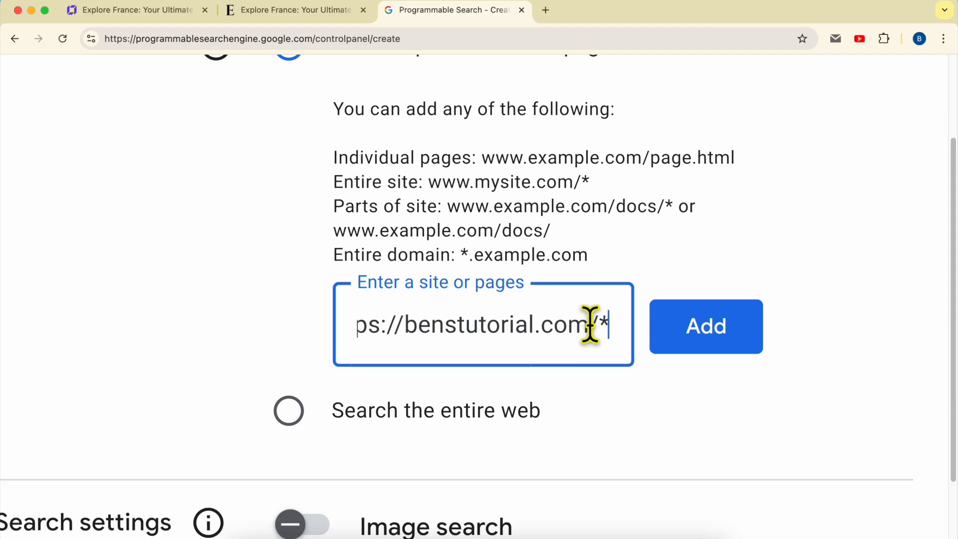
left_click(719, 349)
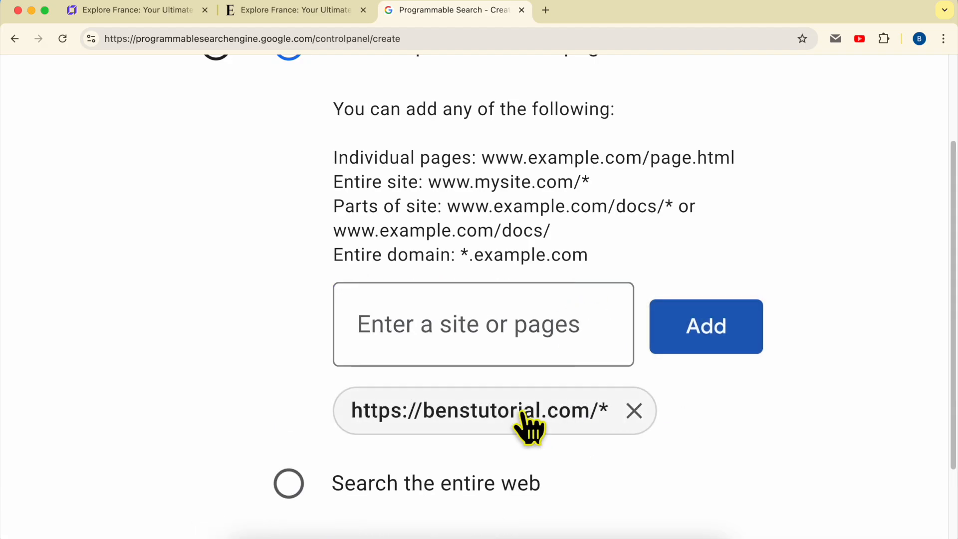
Turn on Image search and SafeSearch in the new engine's search settings.
scroll(522, 412, "down", 5)
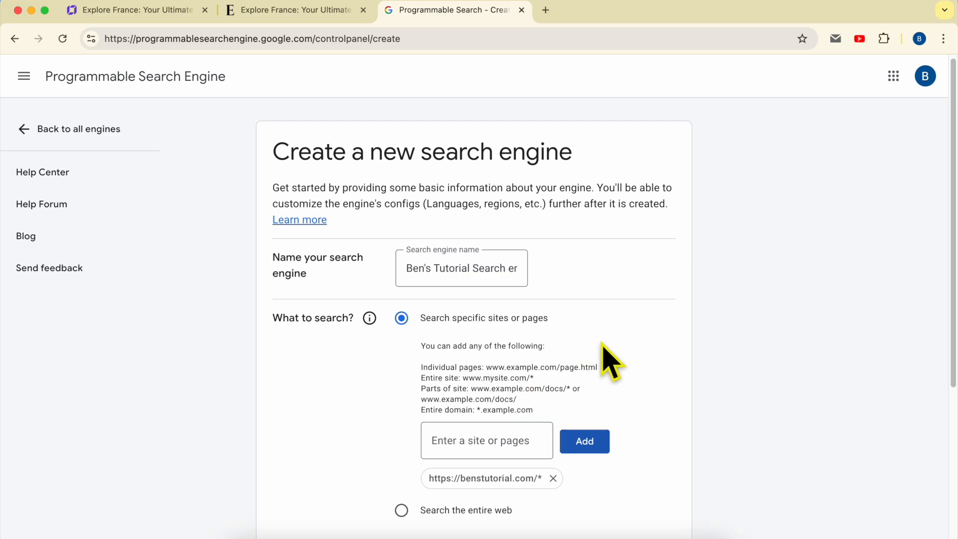
scroll(614, 368, "down", 2)
scroll(626, 379, "down", 3)
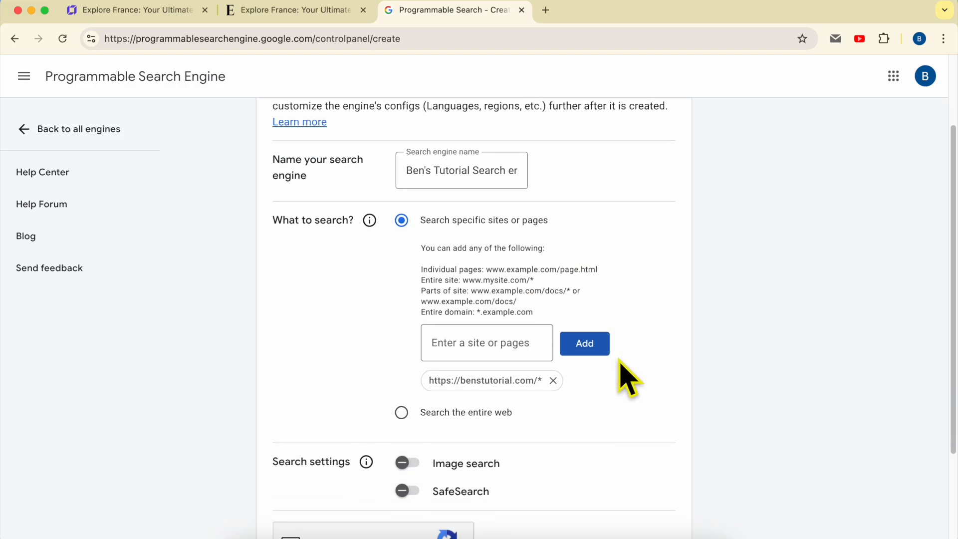
scroll(628, 381, "down", 2)
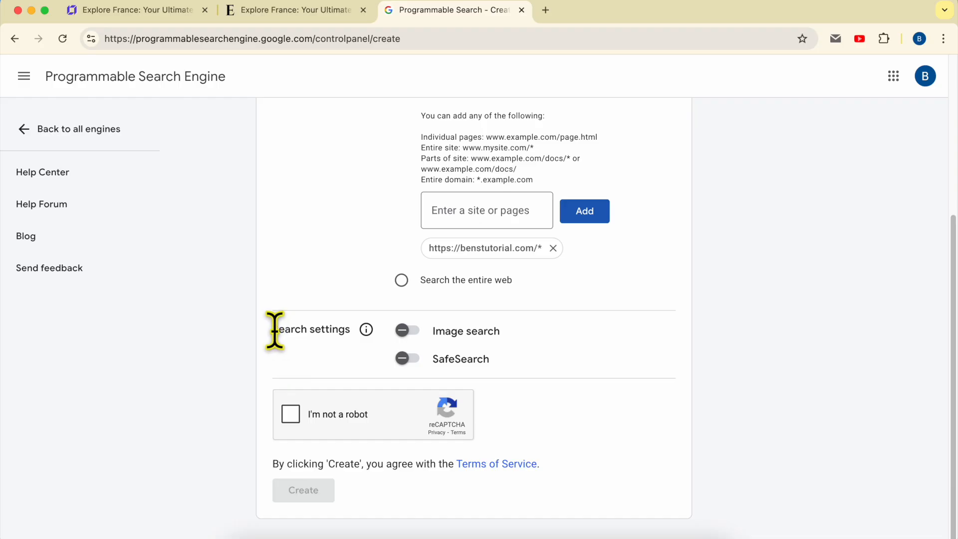
left_click_drag(274, 329, 349, 329)
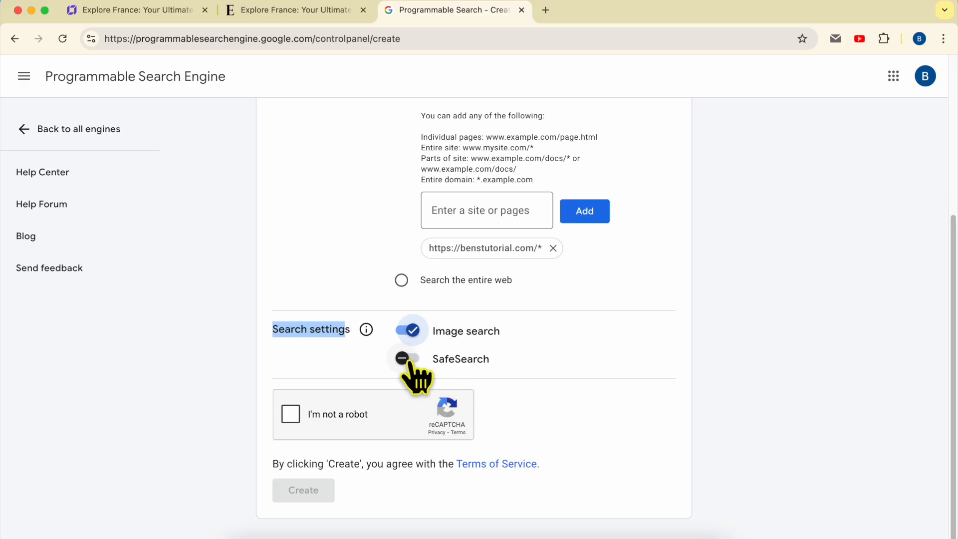
left_click(408, 360)
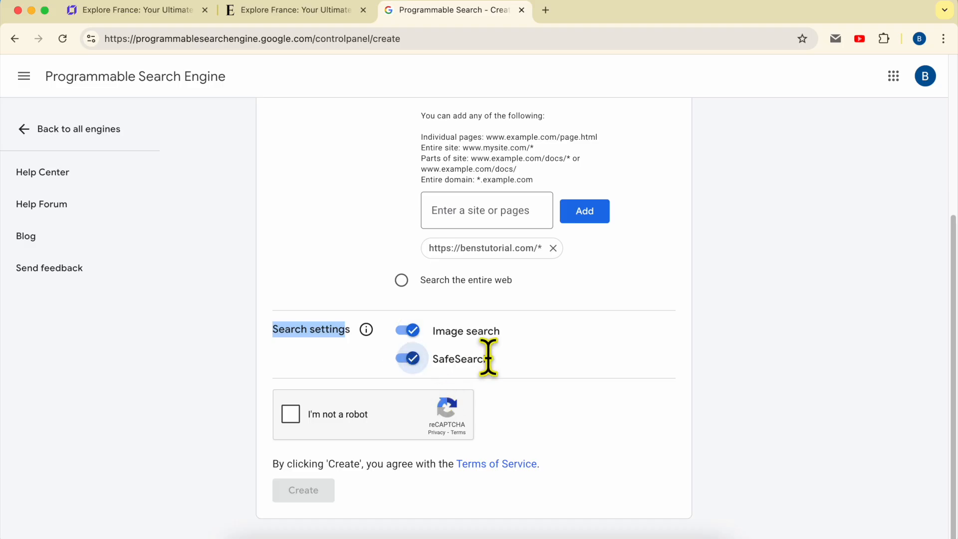
Complete the "I'm not a robot" check and create the search engine.
left_click(292, 414)
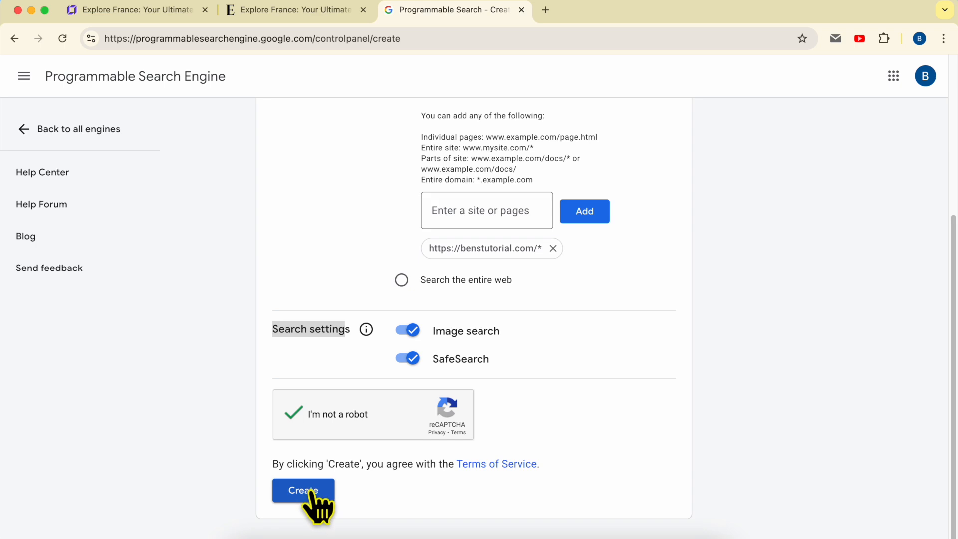
left_click(310, 491)
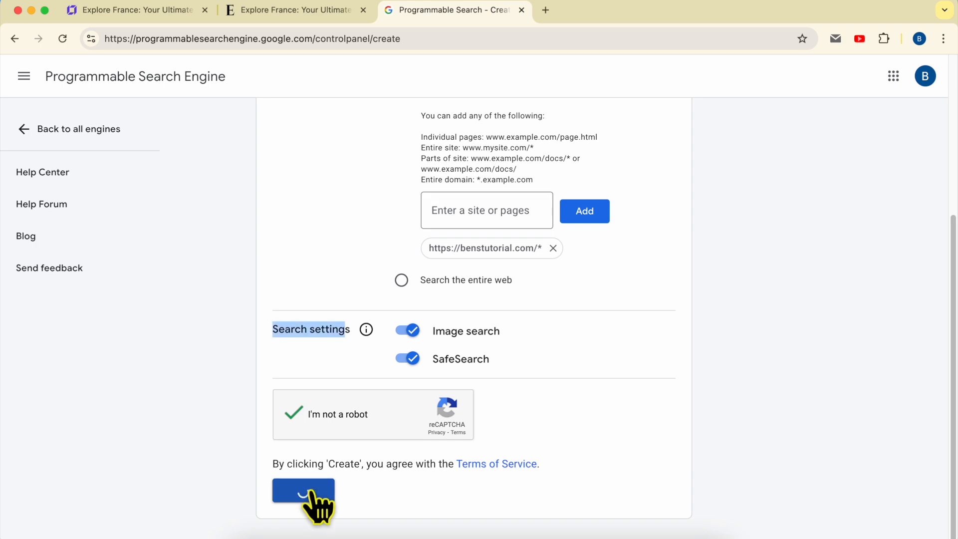
left_click_drag(300, 216, 669, 210)
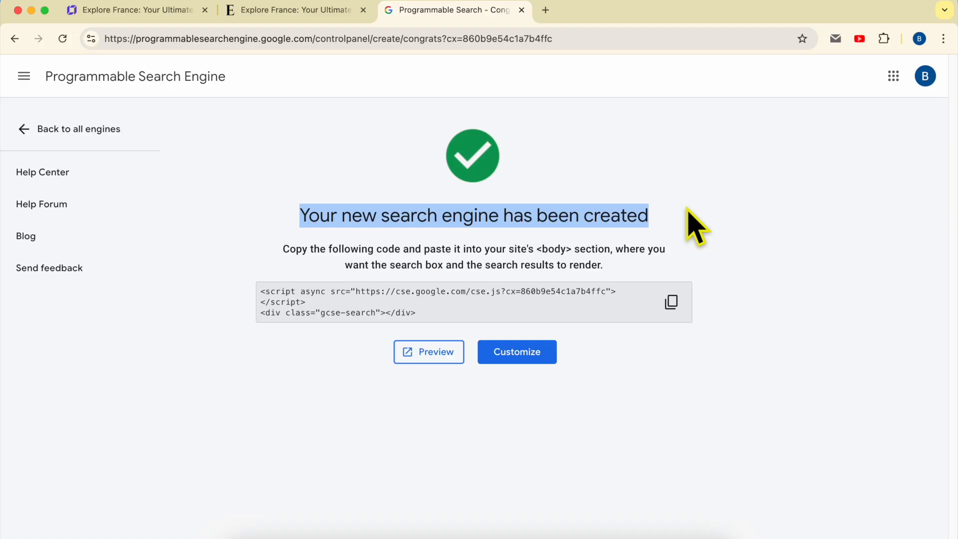
Preview the new search engine's public page and copy its HTML embed code.
left_click(697, 227)
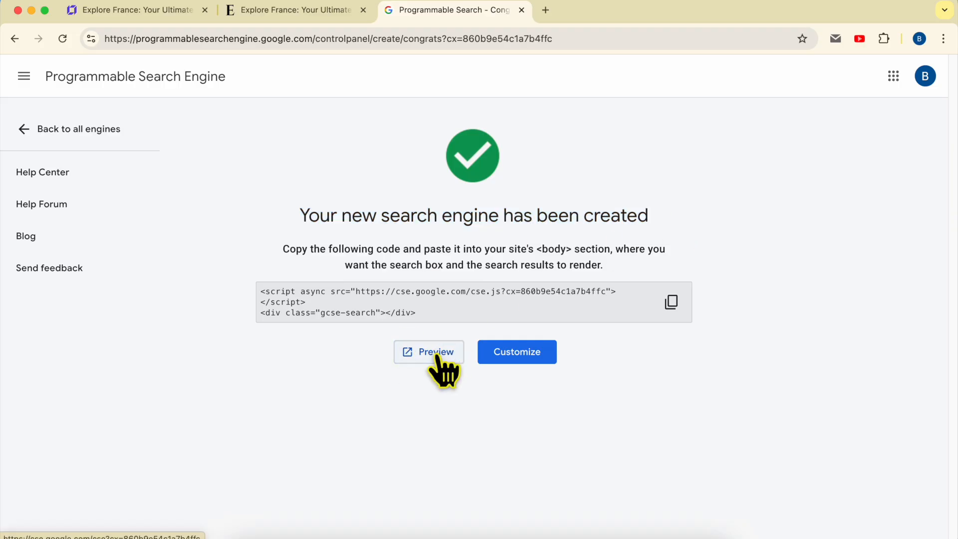
left_click(439, 360)
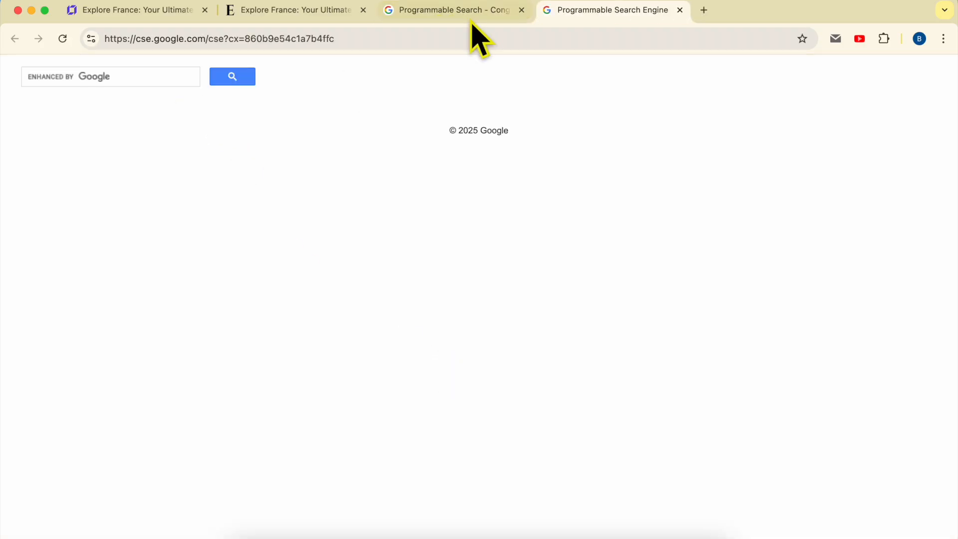
left_click(472, 20)
left_click(672, 302)
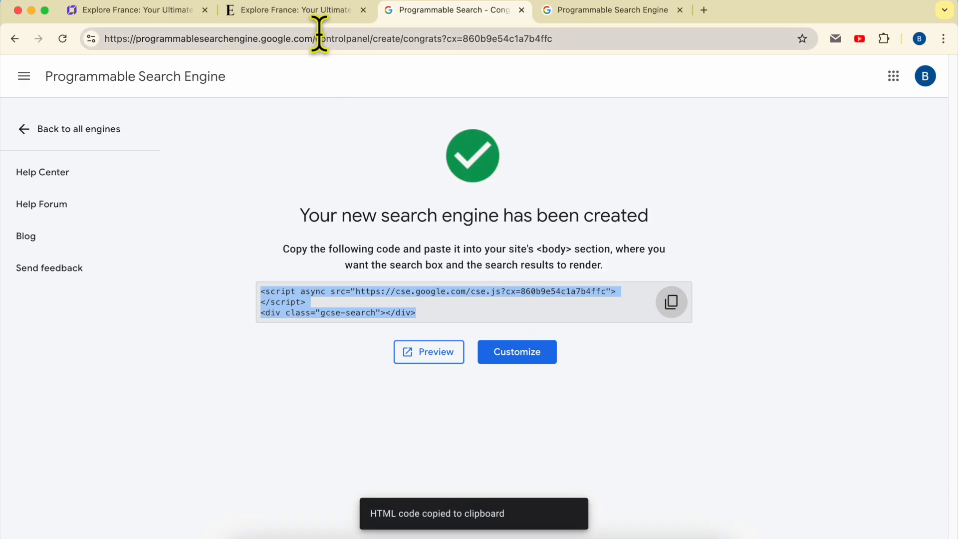
Open the new engine from the list of all engines and review its overview settings and Look and Feel layout options.
left_click(54, 133)
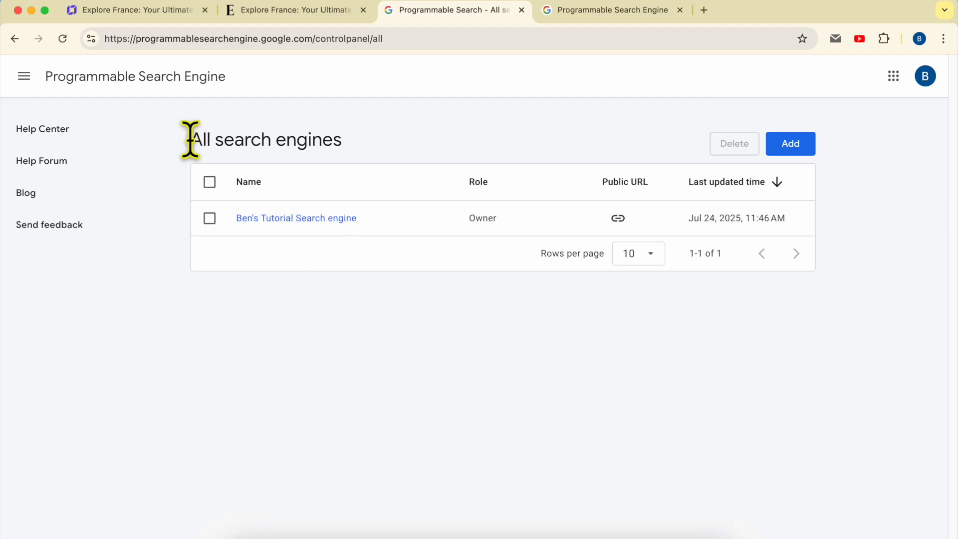
left_click_drag(191, 139, 377, 141)
left_click(400, 134)
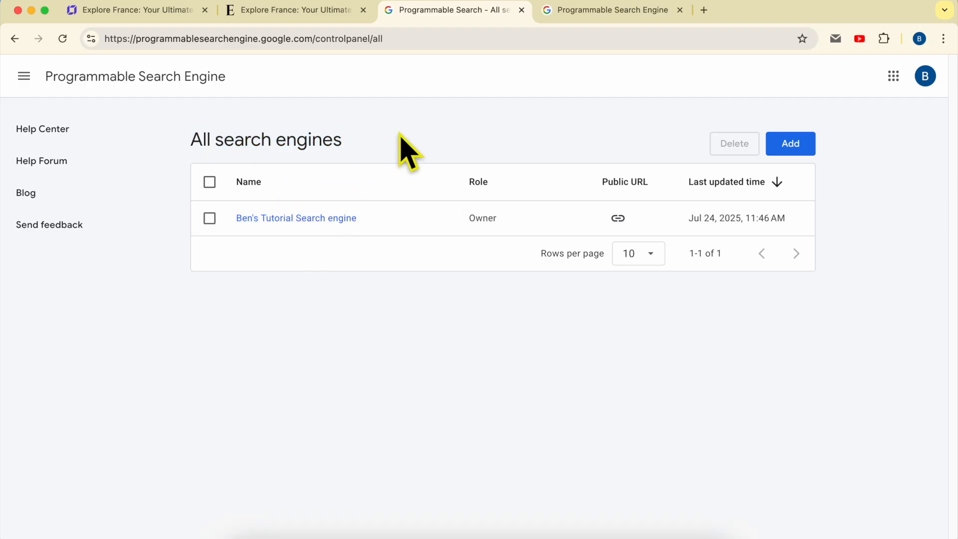
left_click(294, 220)
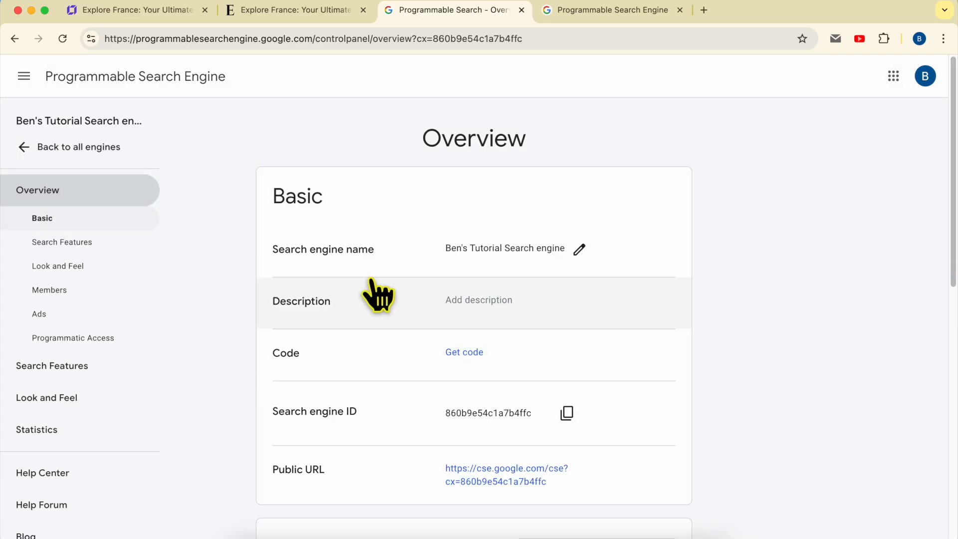
scroll(410, 302, "down", 15)
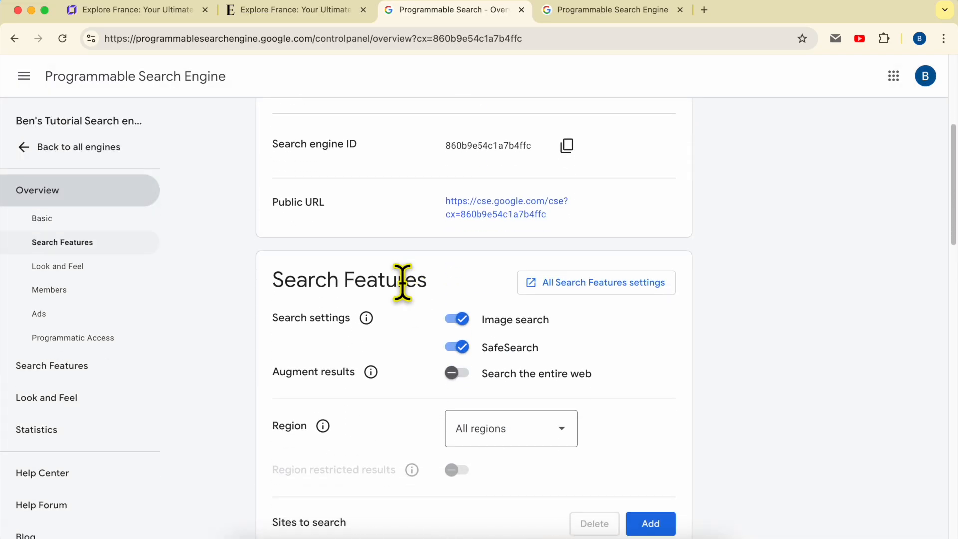
scroll(403, 283, "down", 5)
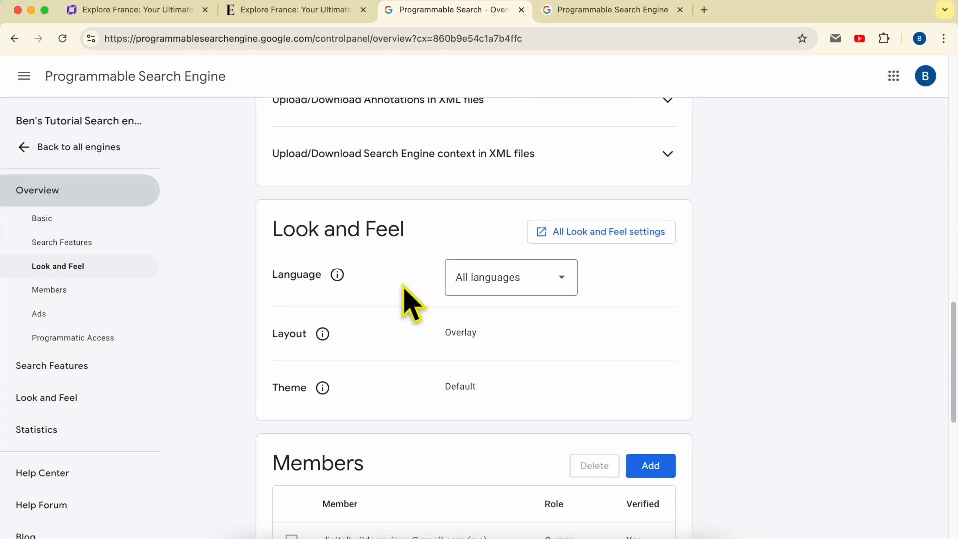
triple_click(349, 221)
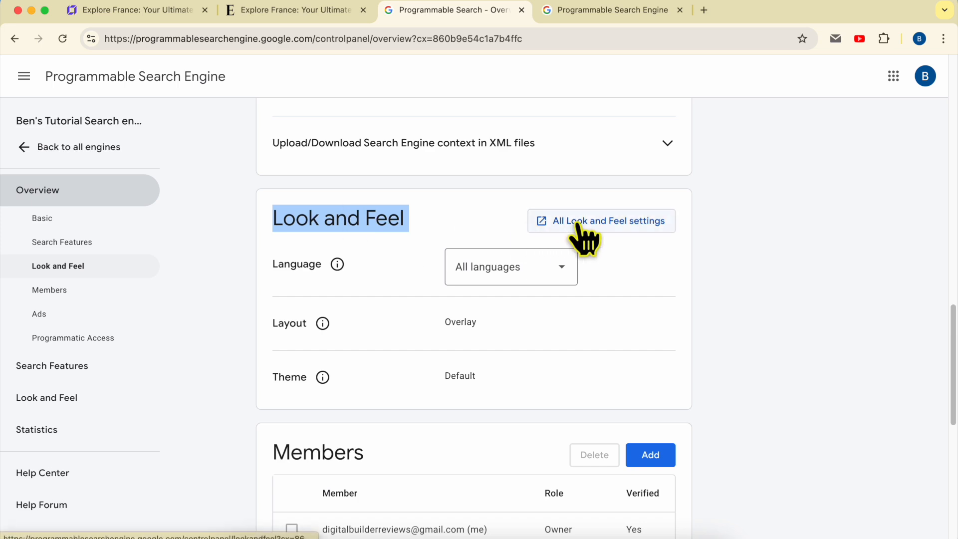
left_click(597, 236)
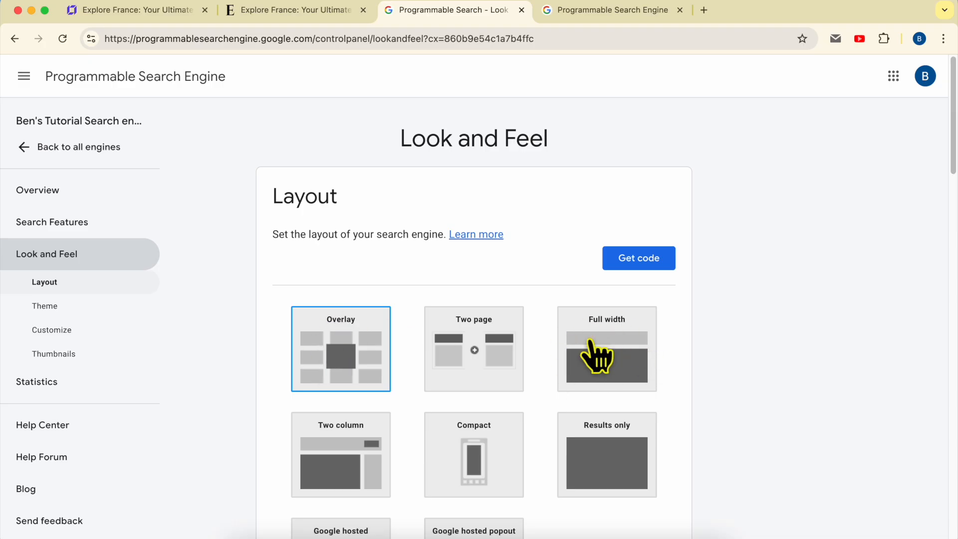
Switch to the Hostinger website builder and add an embed code element to the homepage's hero section.
left_click(298, 21)
left_click(425, 10)
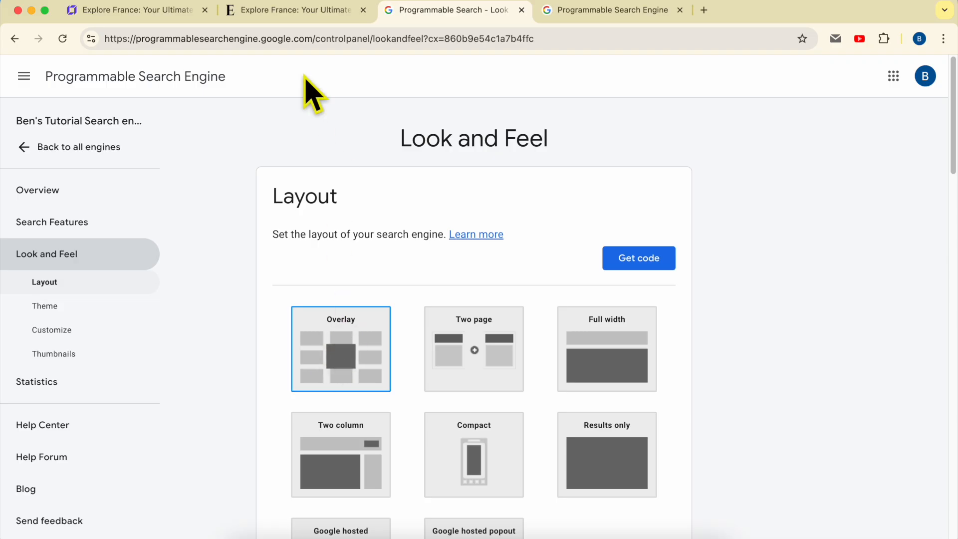
left_click(306, 21)
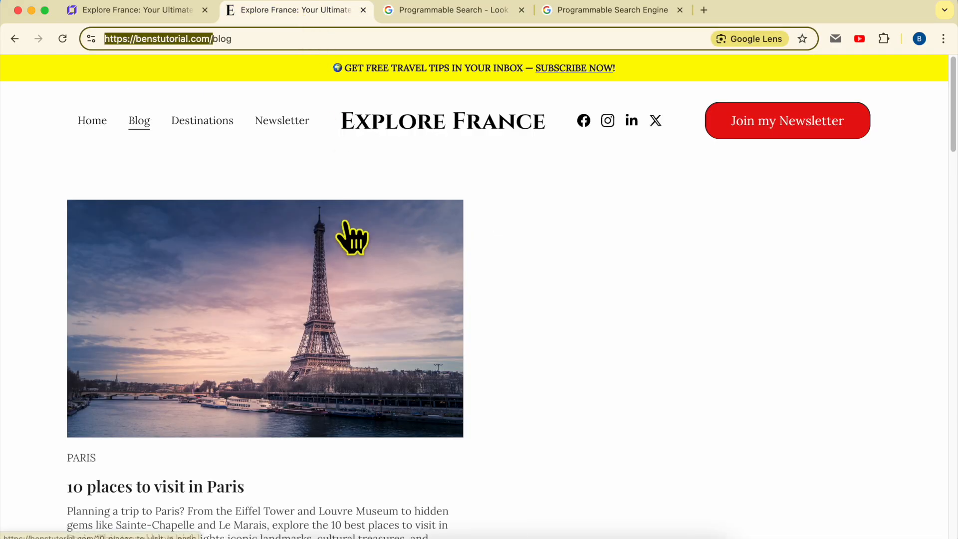
left_click(164, 11)
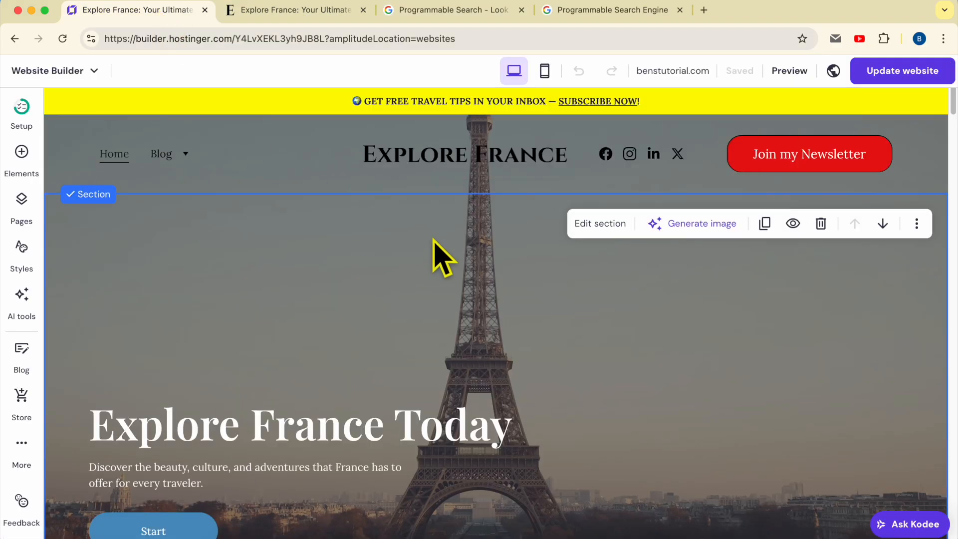
left_click(22, 155)
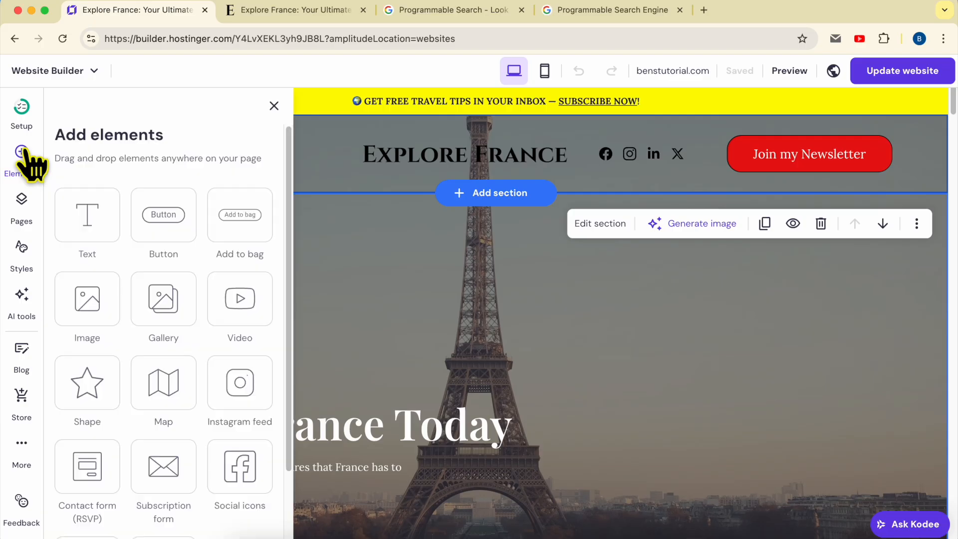
scroll(95, 289, "down", 2)
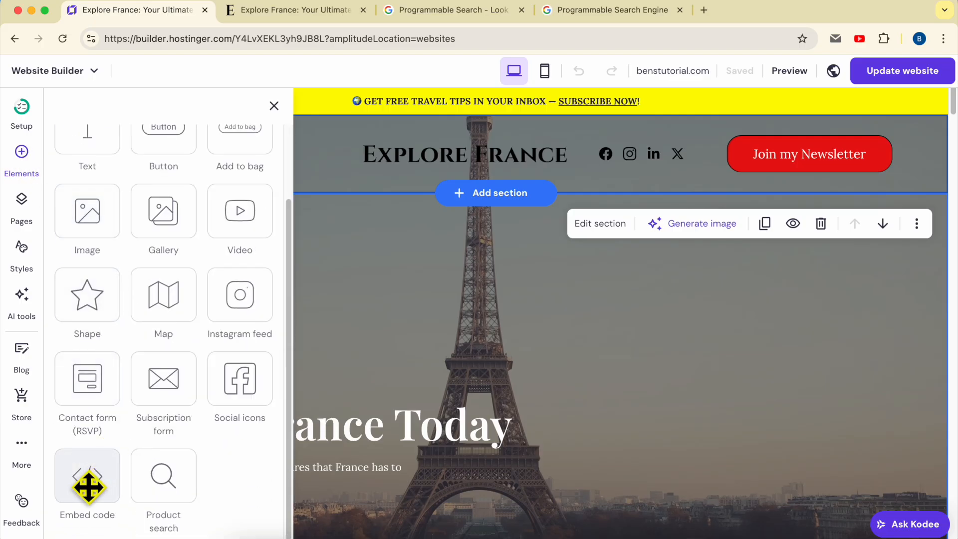
left_click_drag(86, 483, 439, 264)
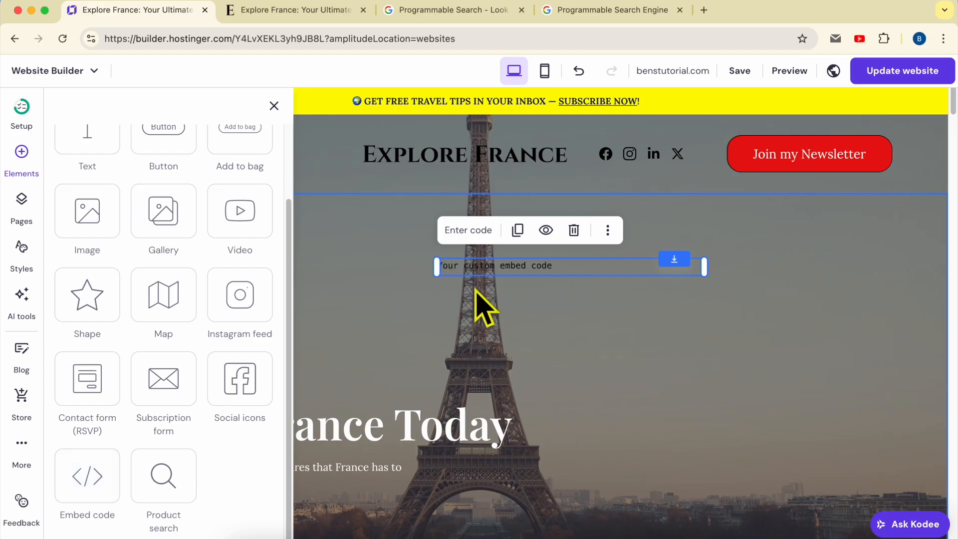
Replace the element's placeholder code with the copied search engine script, embed it, and move the search box to the hero section's centre.
left_click(469, 231)
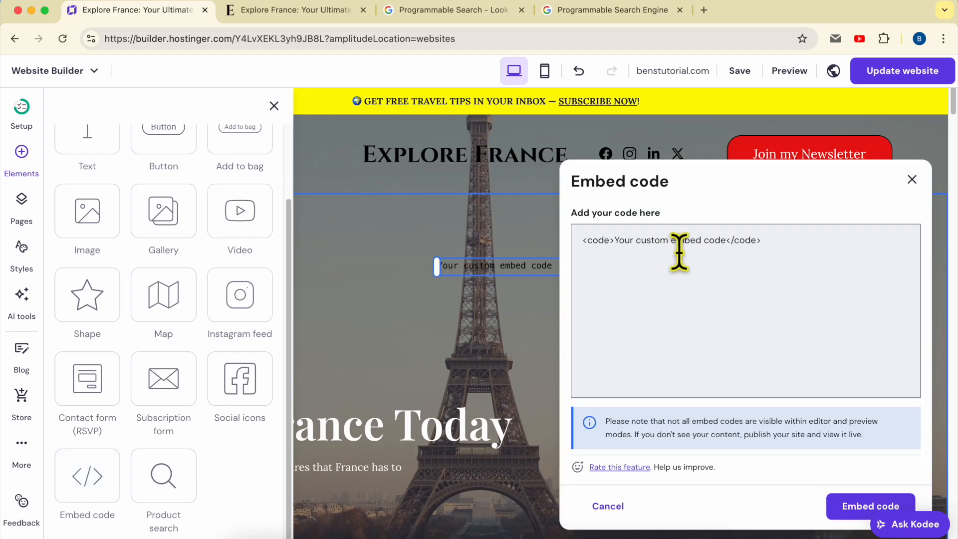
key("super+a")
key("BackSpace")
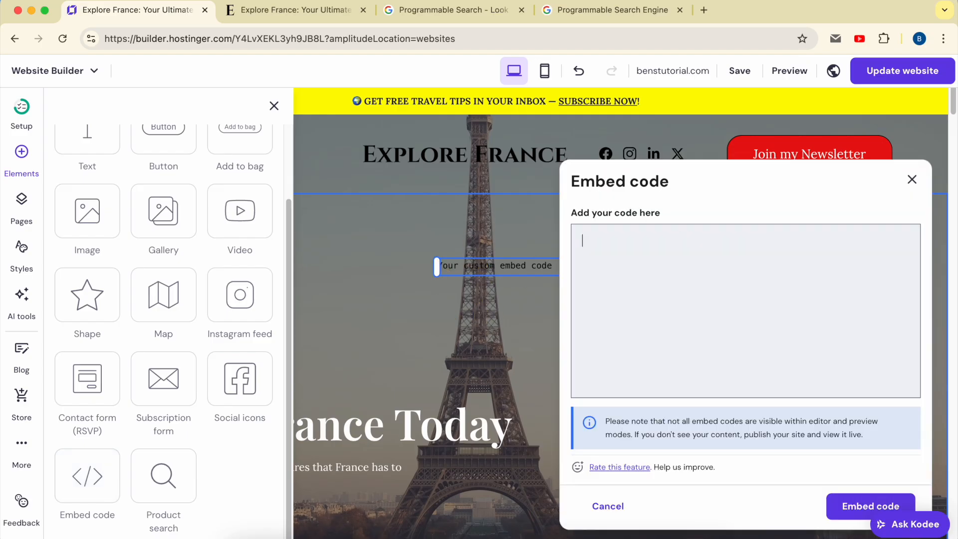
right_click(664, 270)
left_click(697, 349)
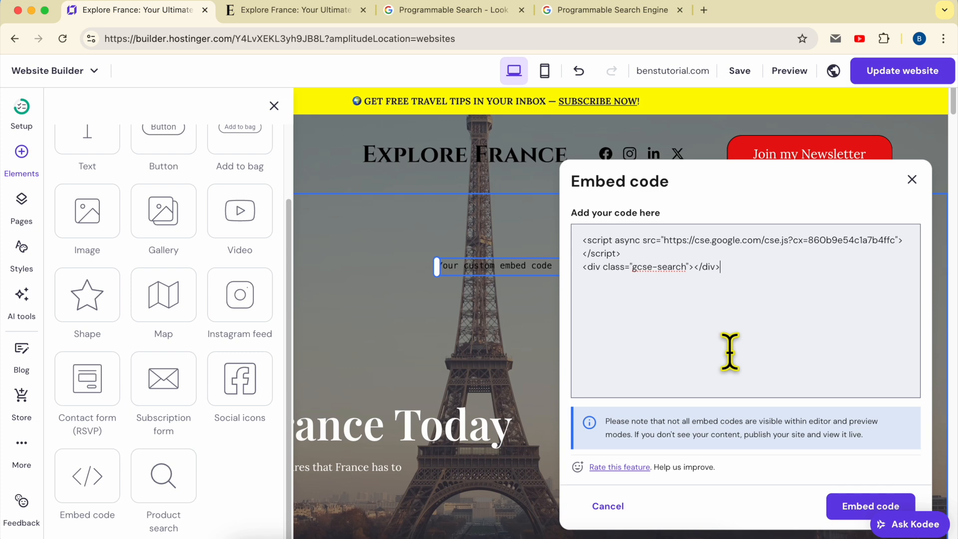
left_click(849, 514)
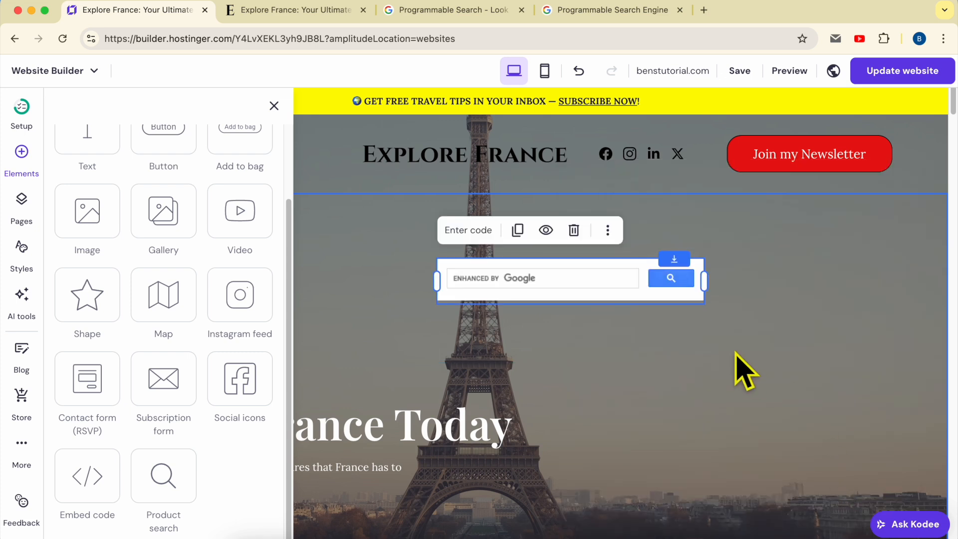
left_click_drag(569, 284, 443, 357)
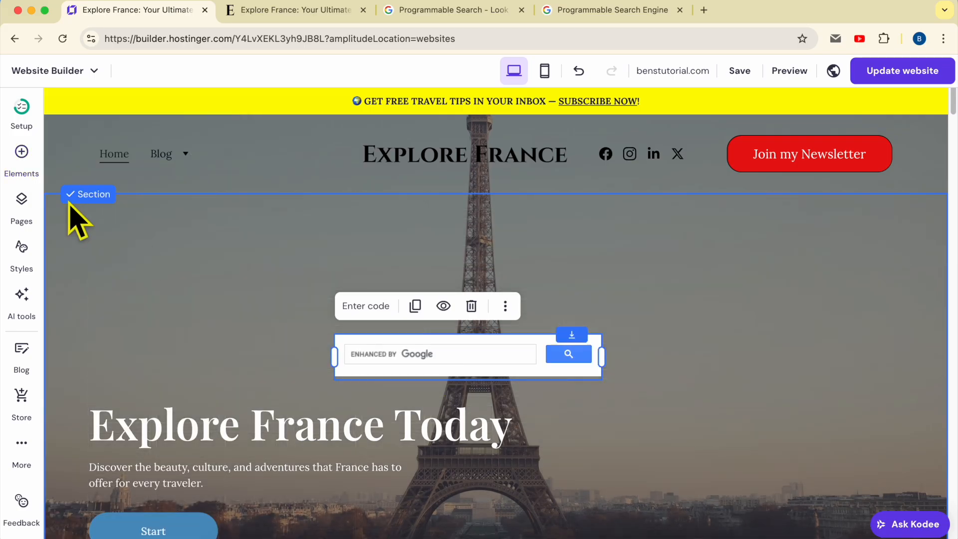
Add a text element reading "SEARCH THIS WEBSITE" above the search box.
left_click(22, 155)
left_click_drag(85, 217, 407, 304)
double_click(427, 287)
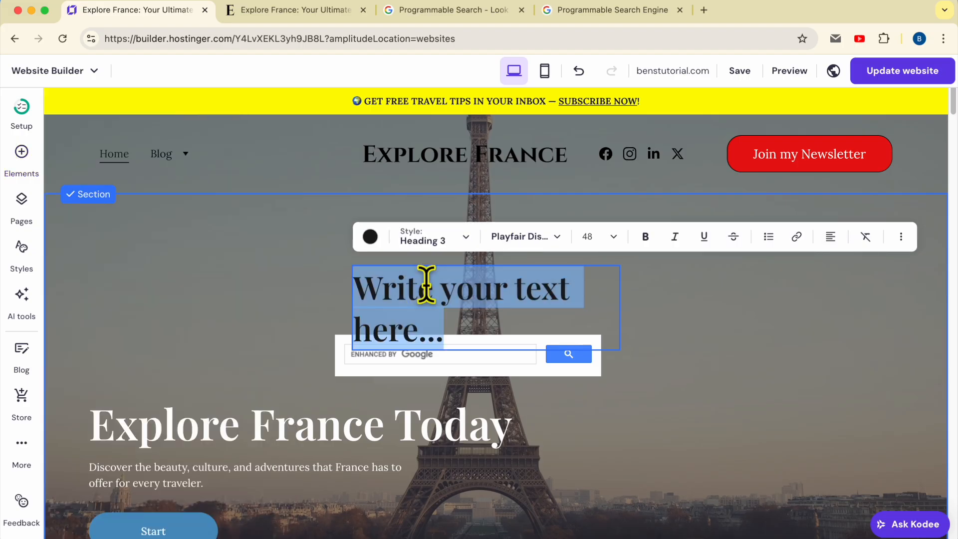
type("SEARC")
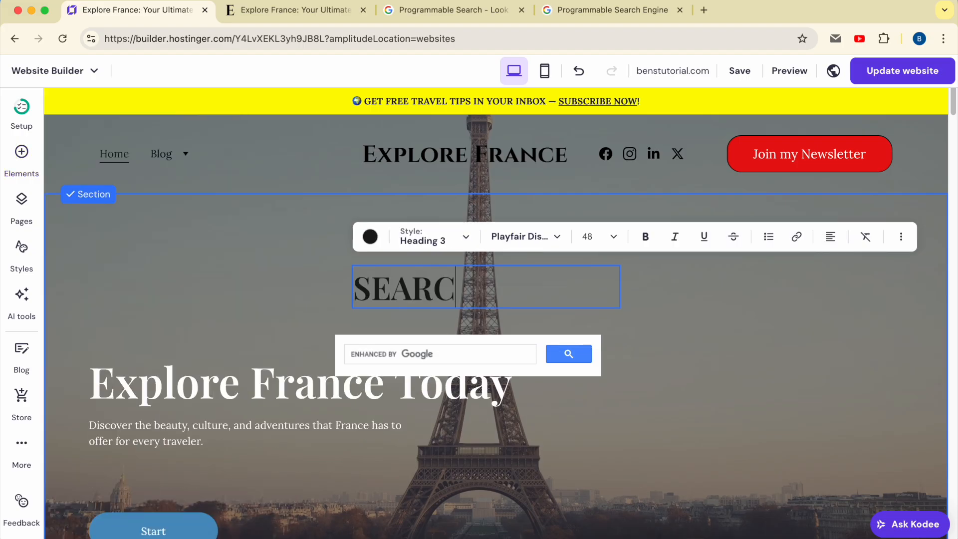
type("H THIS WEBSIT")
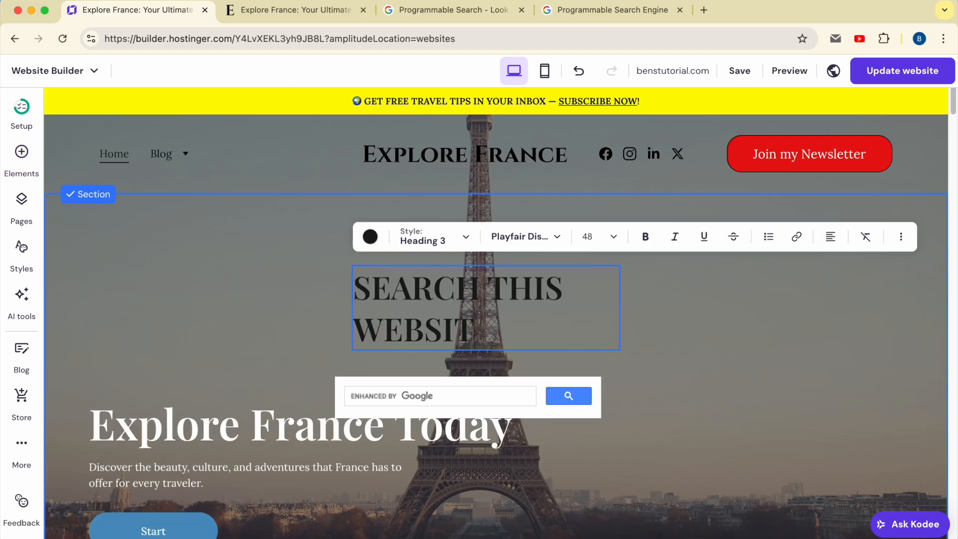
key("Escape")
Widen the search heading to fit on one line, then widen the search box and centre it directly beneath.
left_click_drag(594, 293, 682, 300)
left_click_drag(554, 309, 579, 356)
left_click_drag(529, 396, 529, 386)
left_click_drag(601, 385, 523, 399)
Delete the "Explore France Today" heading, its description and the Start button from the hero section.
left_click(250, 428)
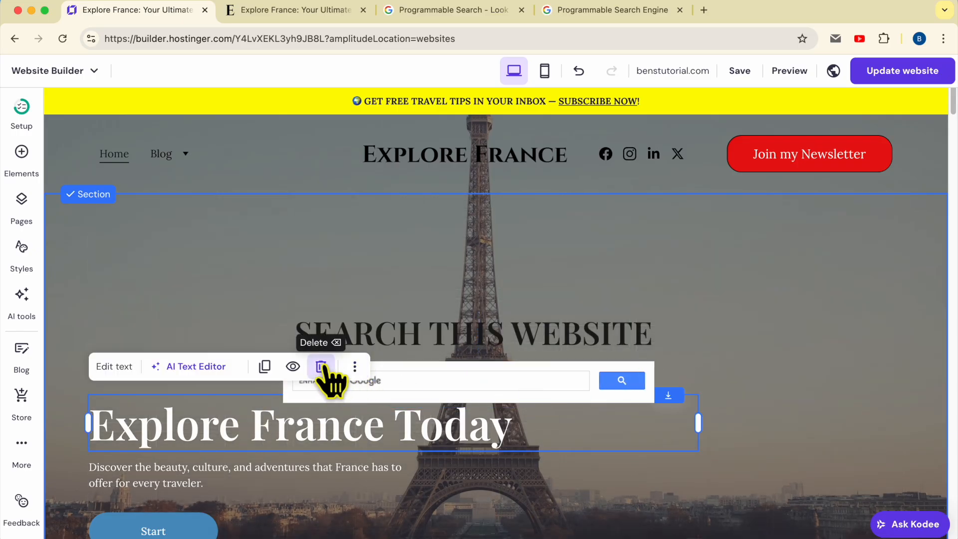
left_click(323, 367)
left_click(250, 482)
left_click(322, 430)
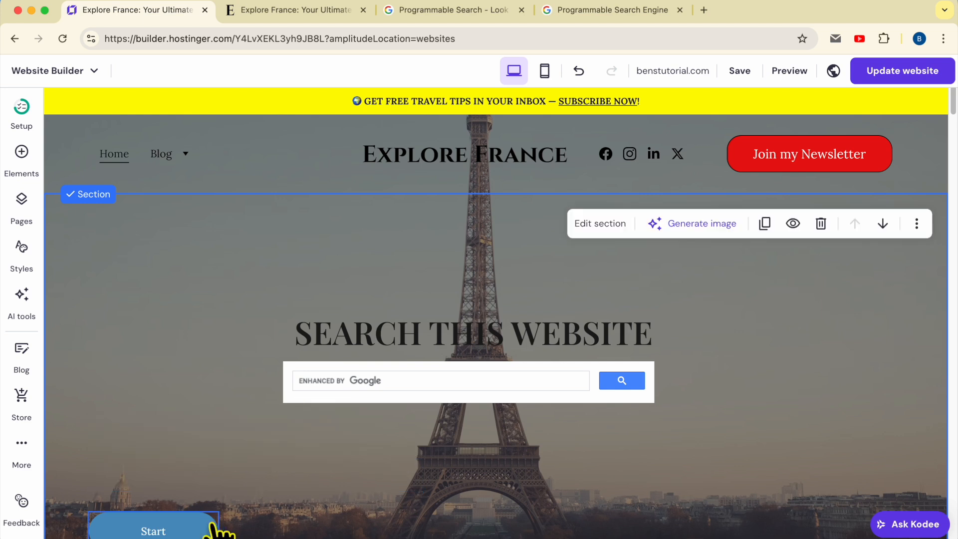
left_click(214, 526)
left_click(228, 485)
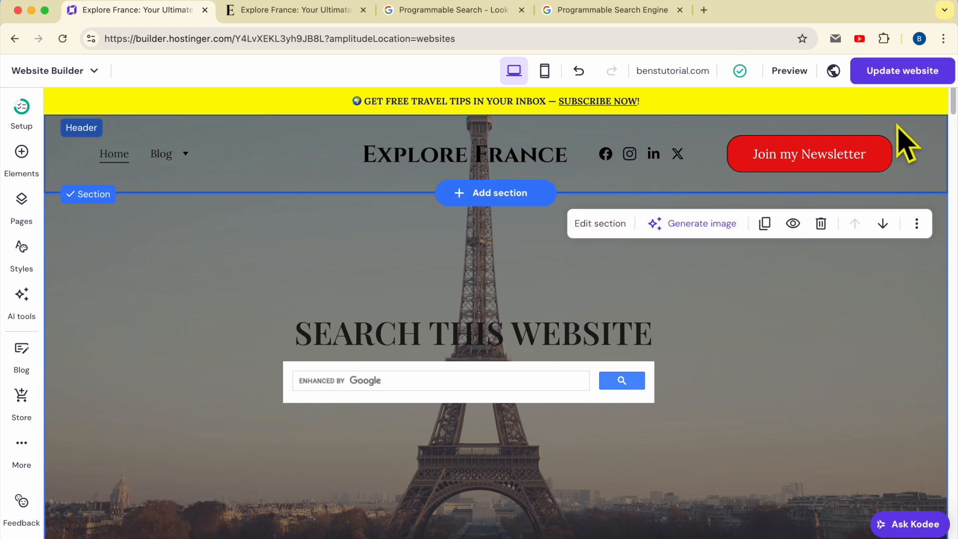
Publish the website update and open the live site.
left_click(909, 72)
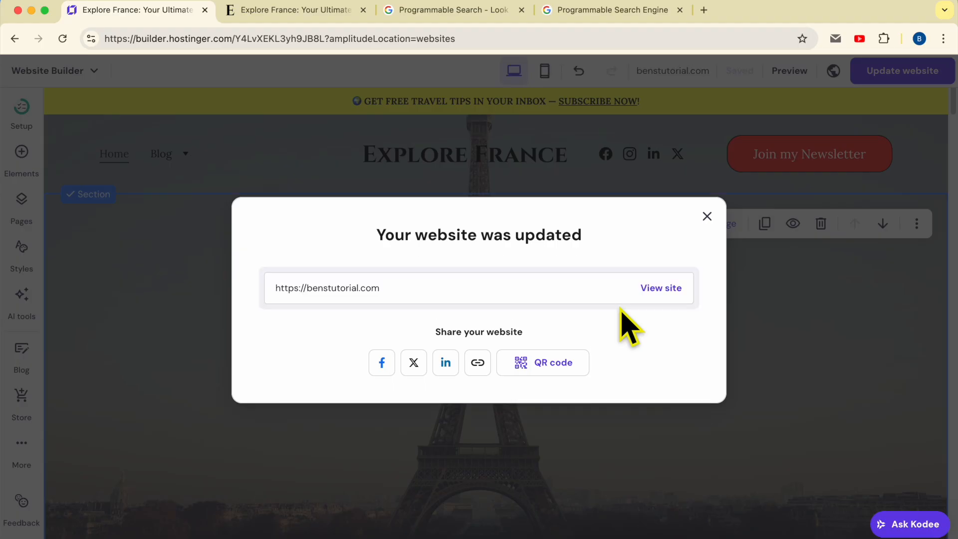
left_click(664, 290)
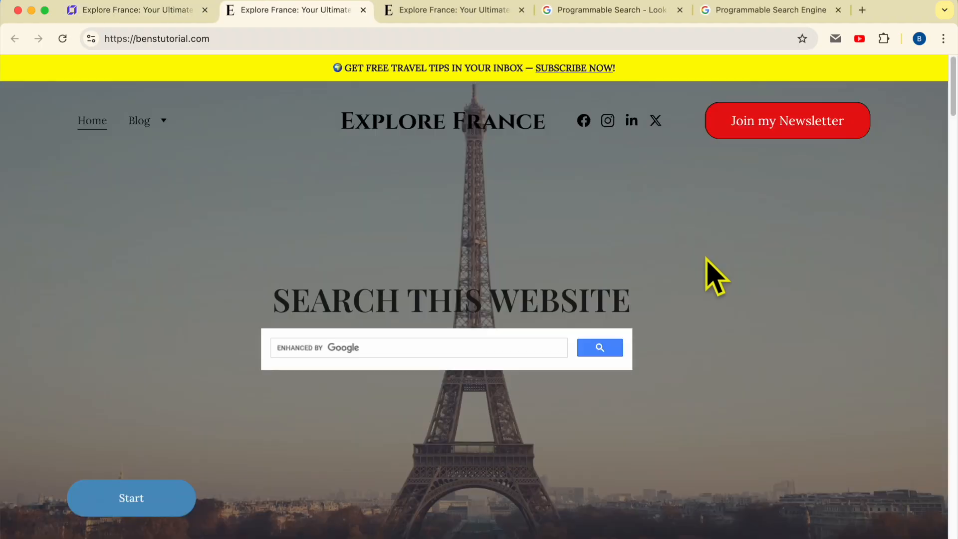
Open the "10 places to visit in Paris" blog post, copy "Eiffel Tower" from its first heading, and return to the blog page.
left_click(140, 123)
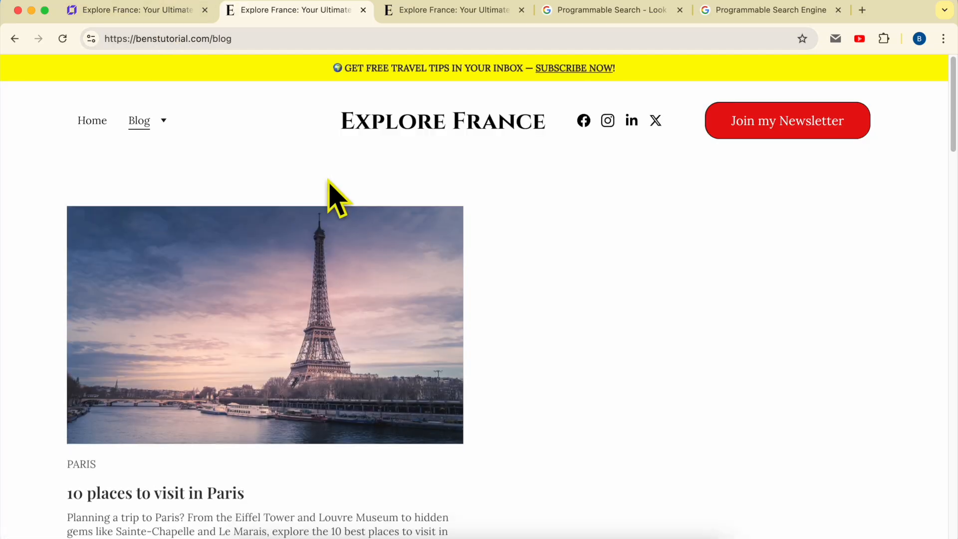
scroll(242, 324, "down", 2)
left_click(236, 303)
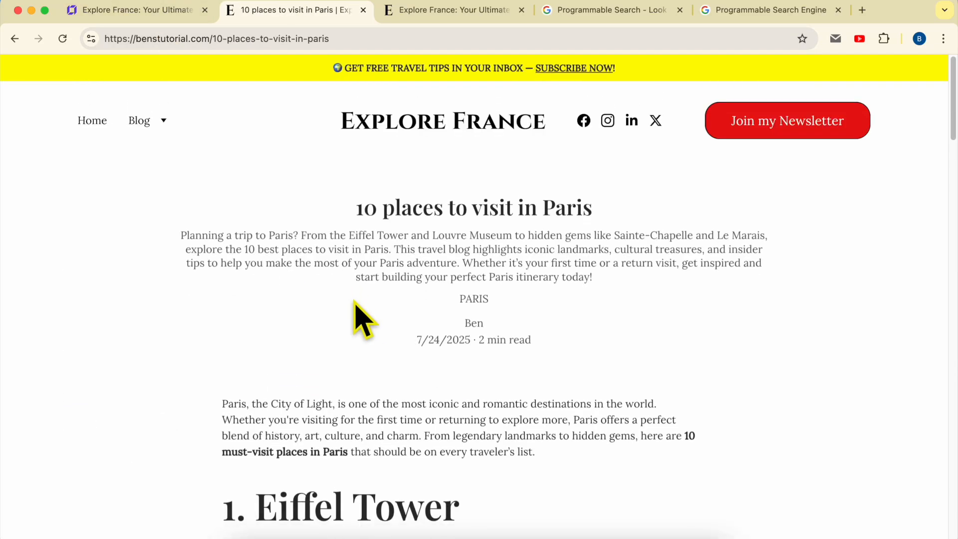
scroll(381, 347, "down", 10)
scroll(389, 345, "up", 10)
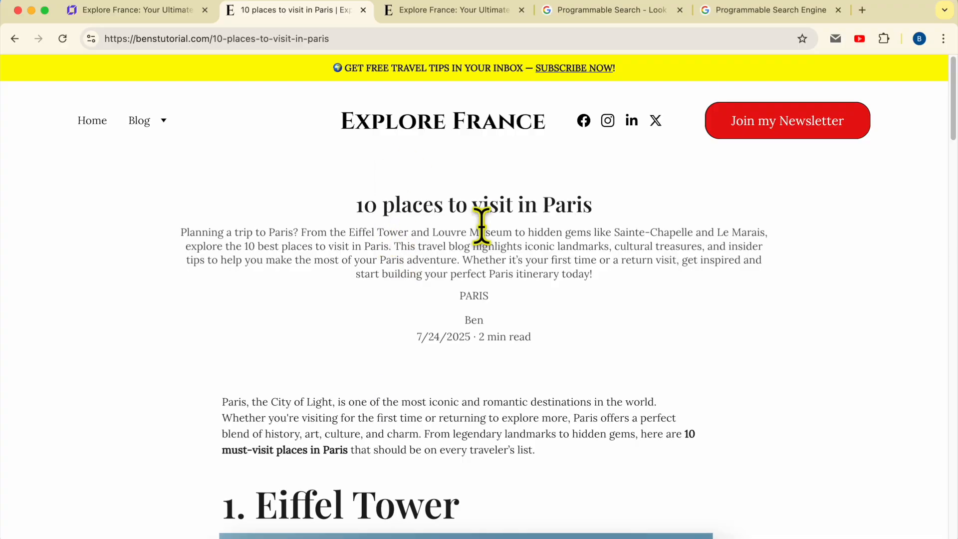
left_click_drag(404, 508, 259, 519)
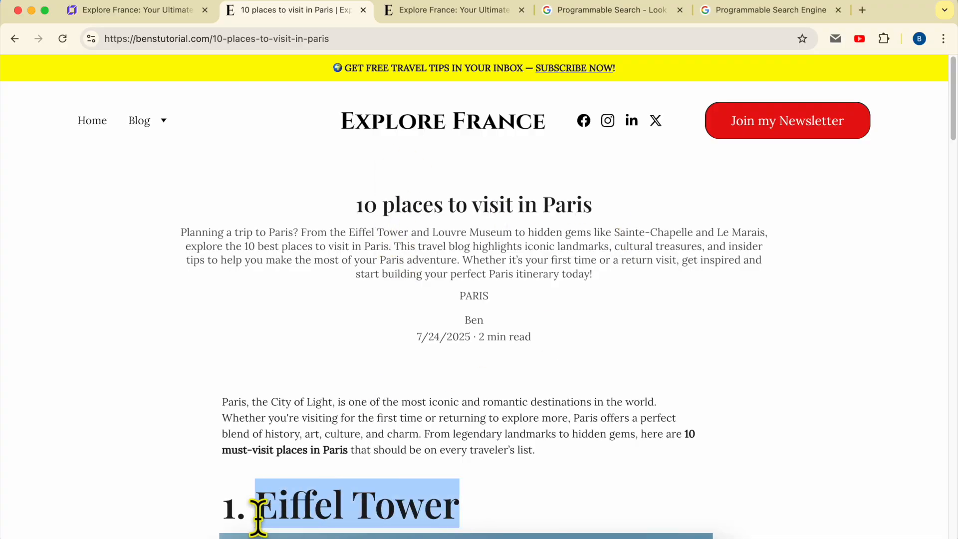
right_click(298, 519)
left_click(377, 334)
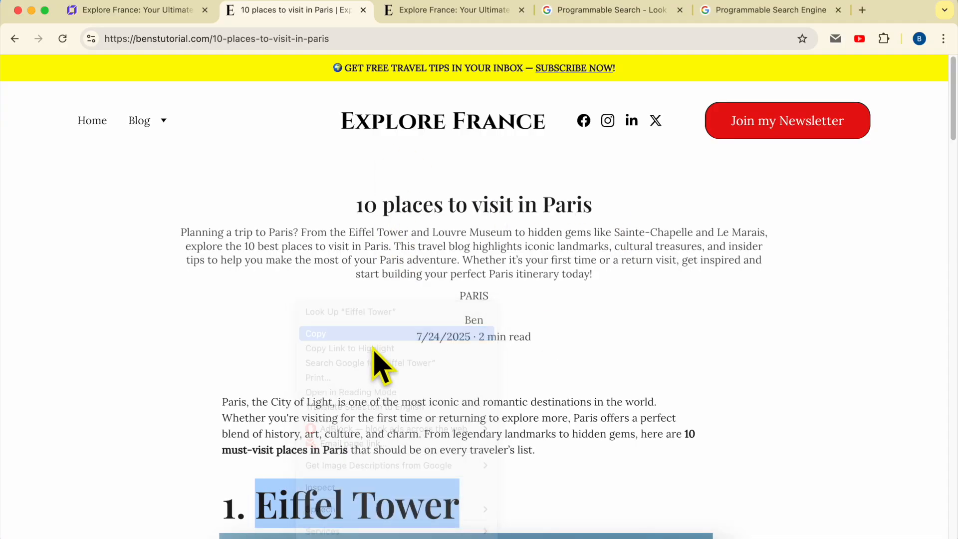
left_click(15, 39)
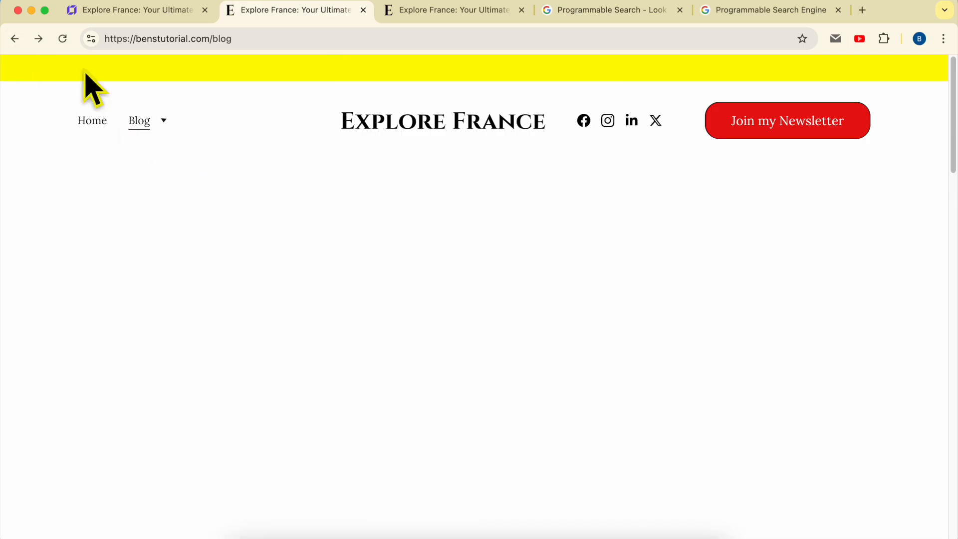
Return to the live homepage and search the site for "Eiffel Tower" using the embedded search box.
left_click(16, 39)
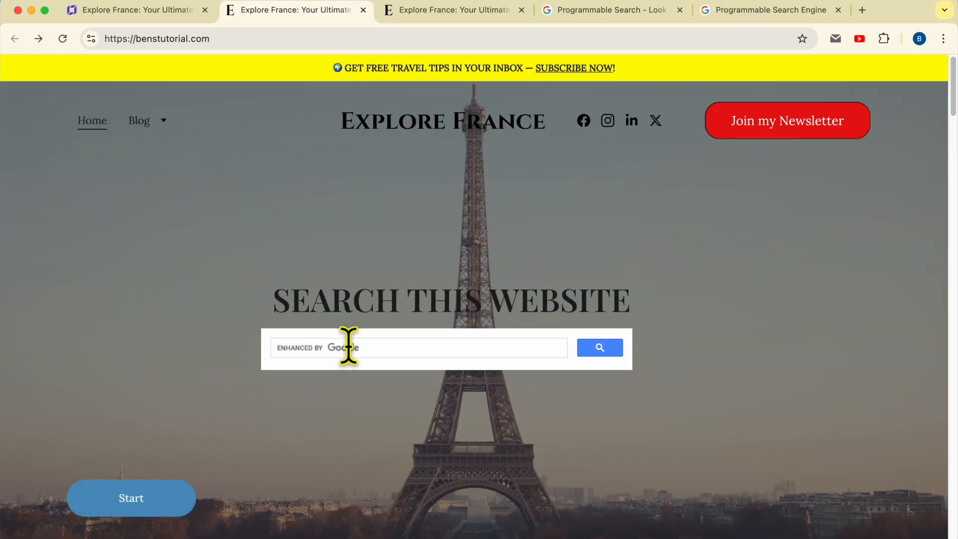
right_click(348, 345)
left_click(359, 348)
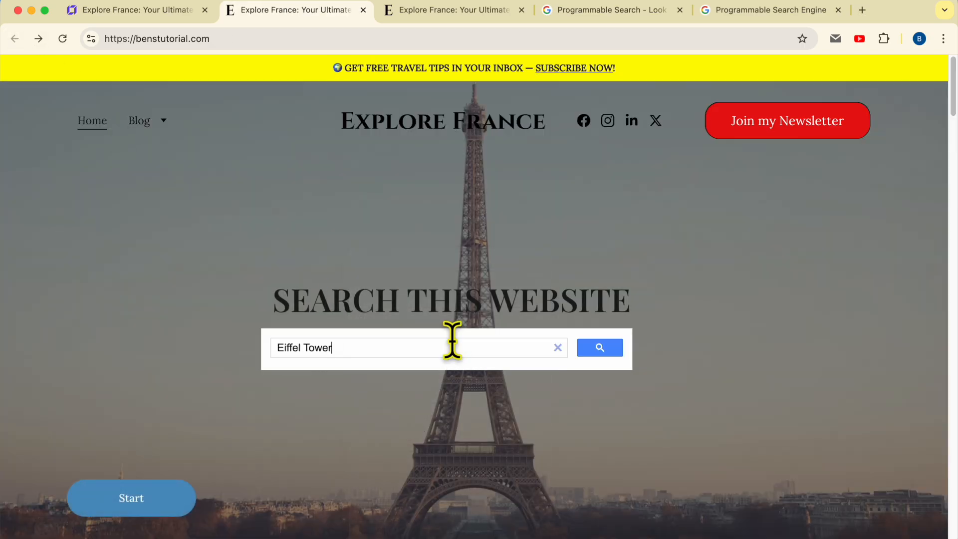
left_click(472, 367)
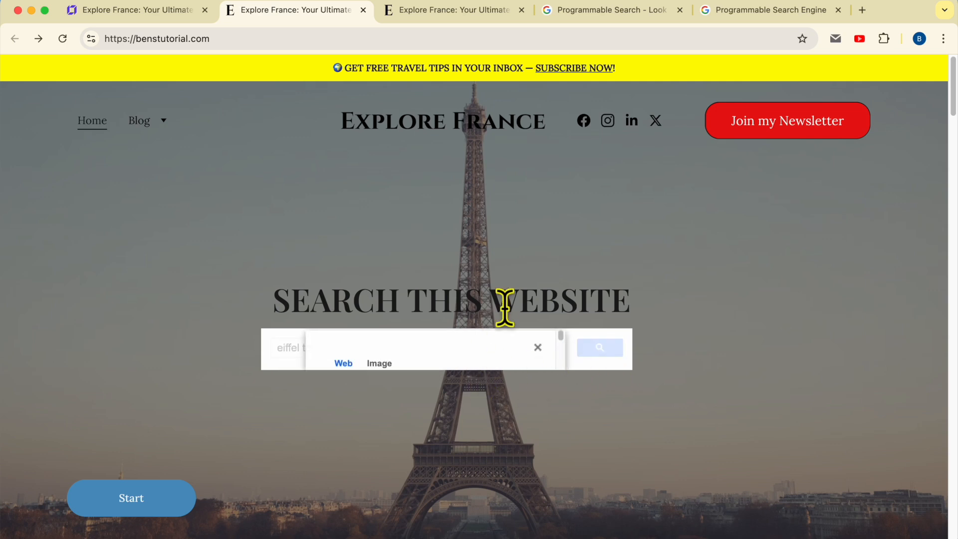
Compare the search engine's Overlay layout setting with how the search results display on the live homepage.
left_click(725, 12)
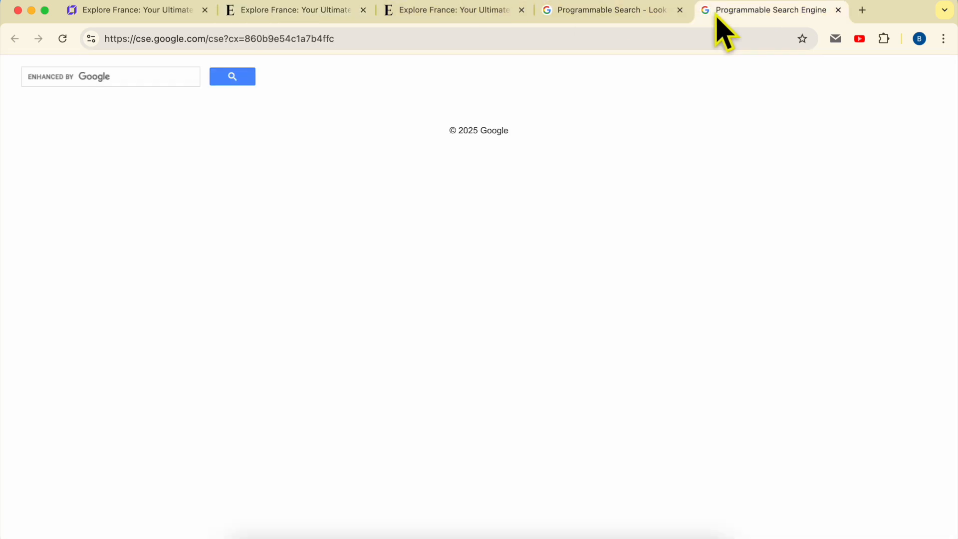
left_click(628, 14)
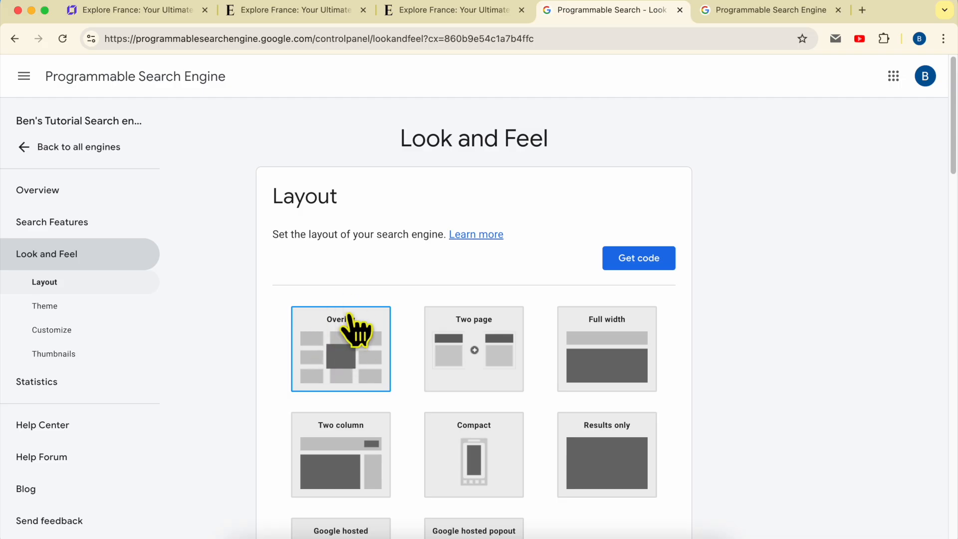
left_click(293, 11)
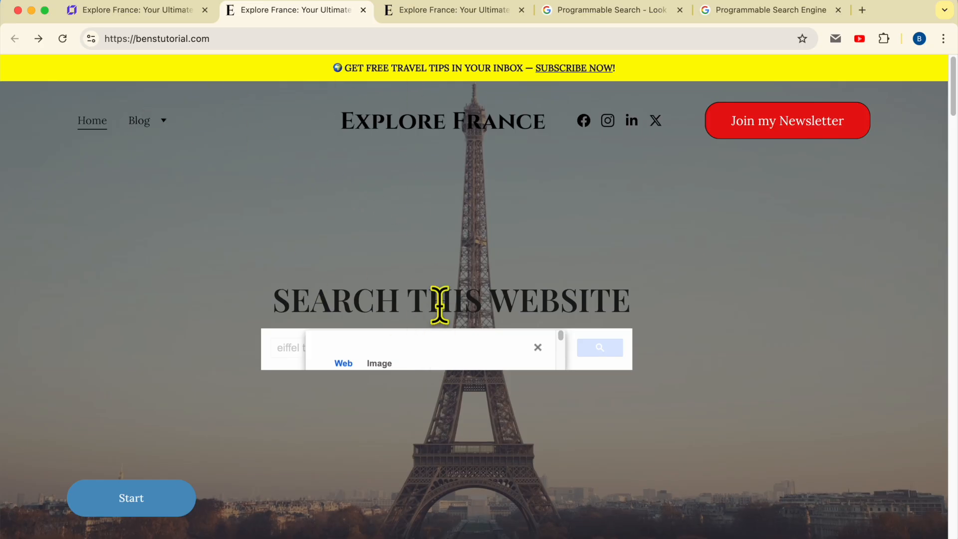
left_click(617, 15)
left_click(310, 15)
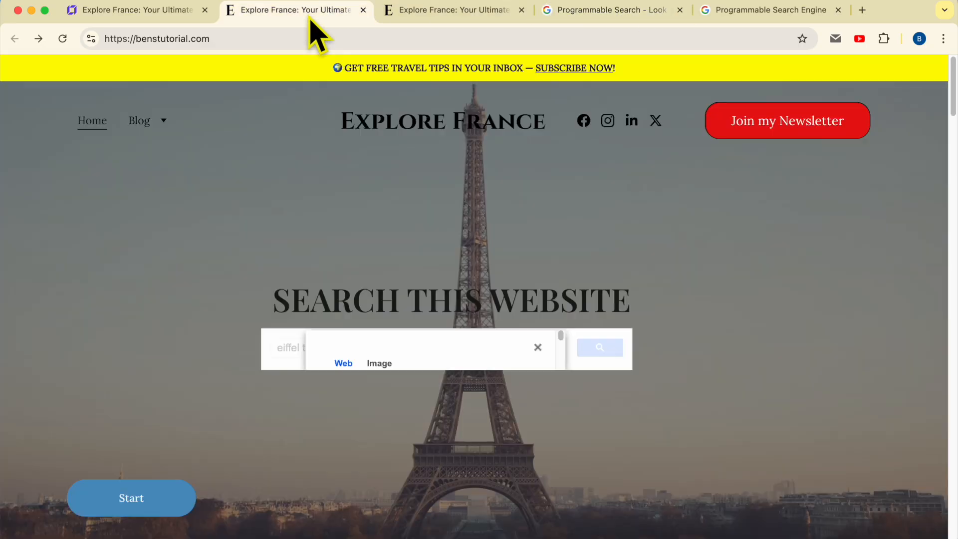
Change the search engine's layout to Full width and copy its embed code.
left_click(616, 13)
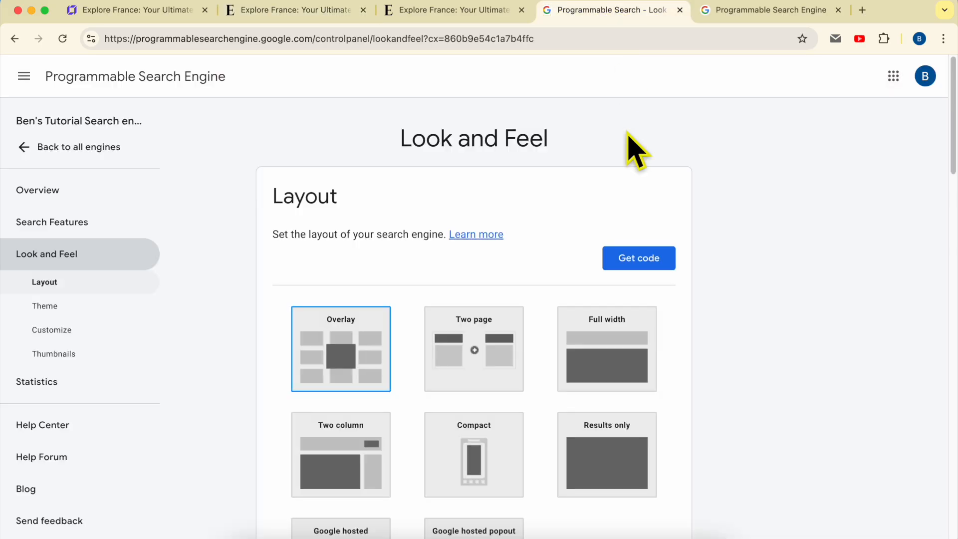
left_click(633, 369)
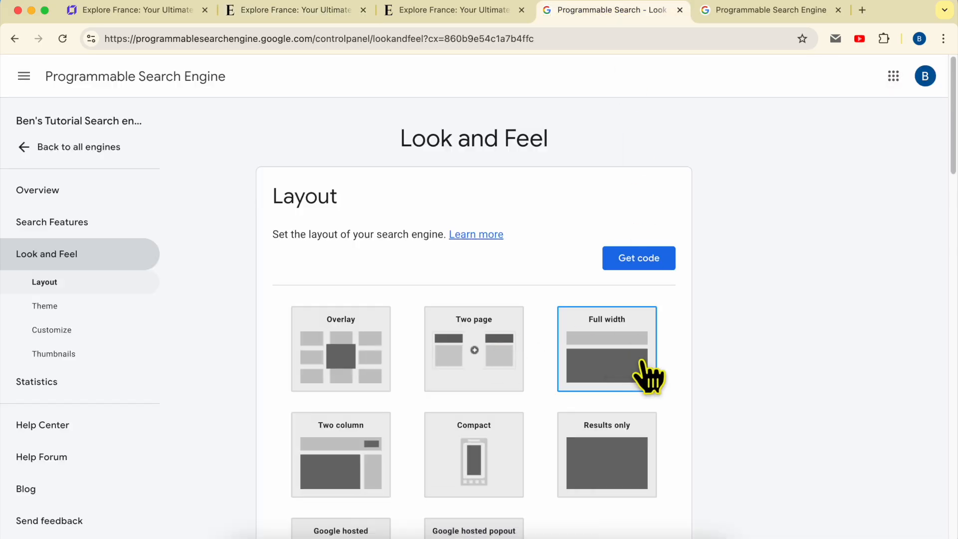
scroll(705, 331, "down", 7)
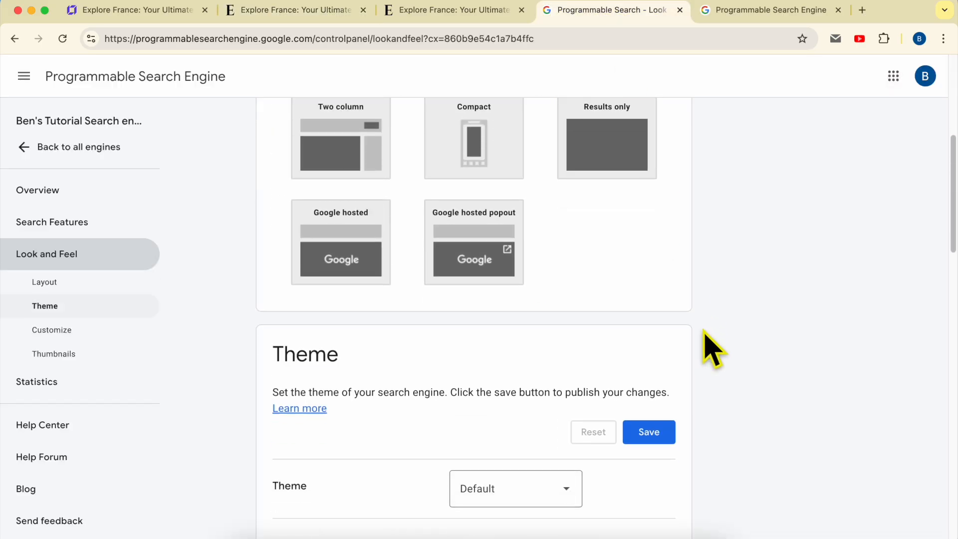
scroll(706, 360, "down", 10)
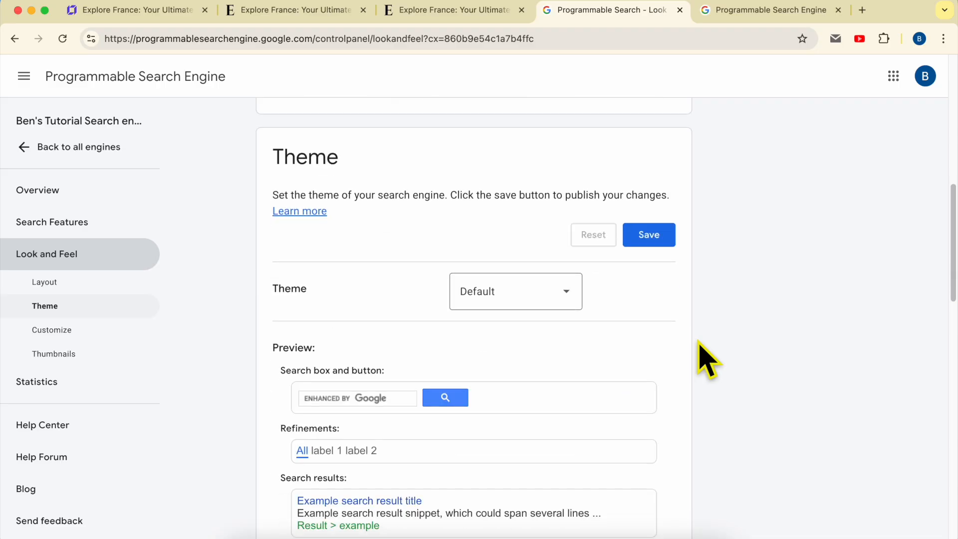
scroll(706, 359, "up", 20)
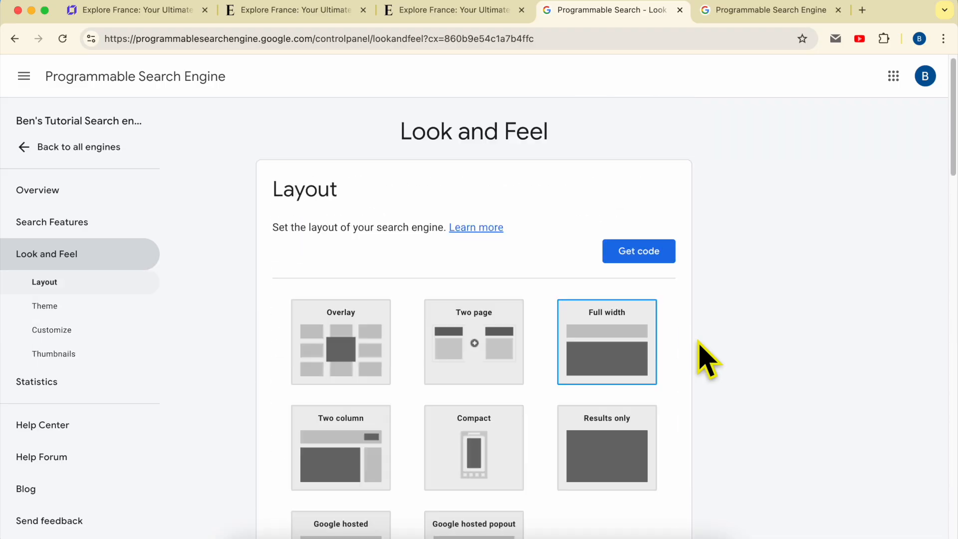
left_click(639, 261)
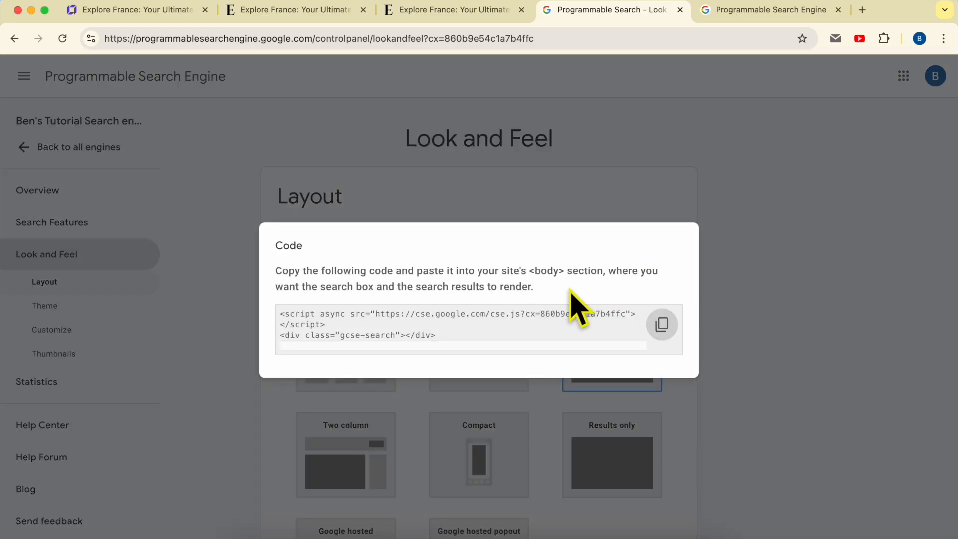
left_click(662, 325)
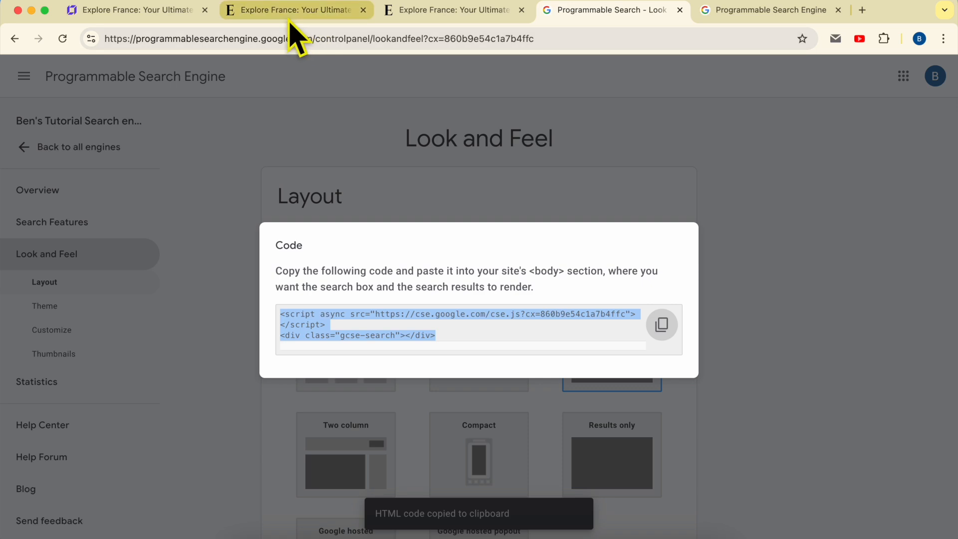
In the Hostinger builder, replace the homepage search box's embed code with the copied Full width code.
left_click(188, 14)
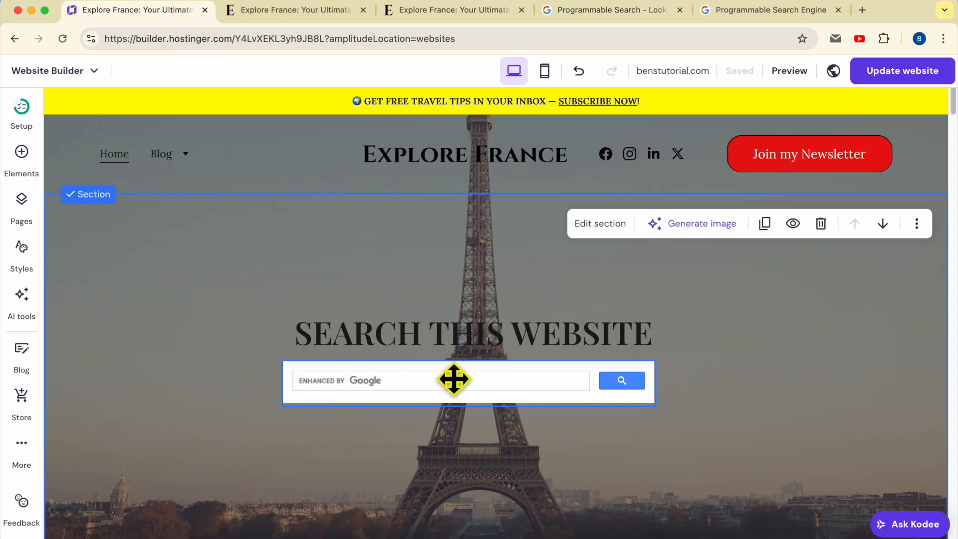
left_click(454, 379)
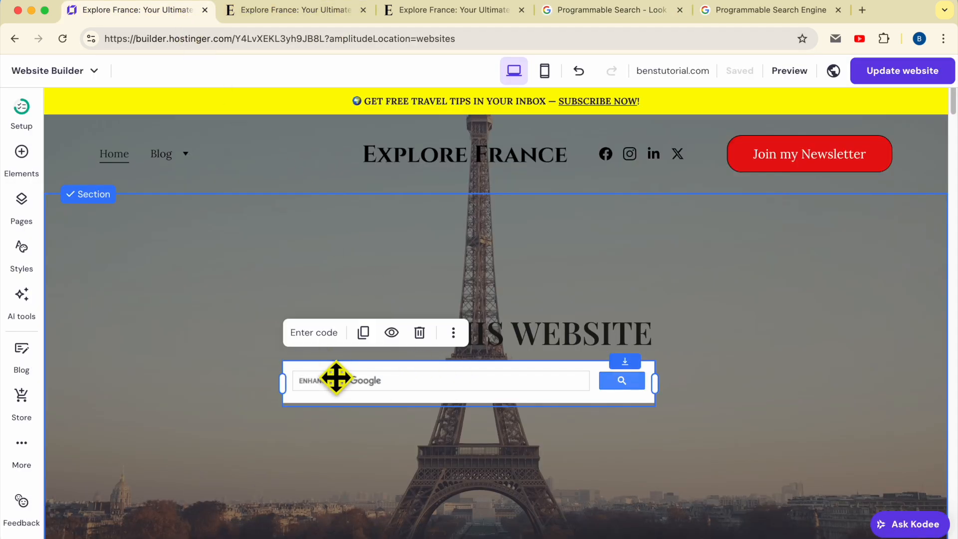
left_click(320, 332)
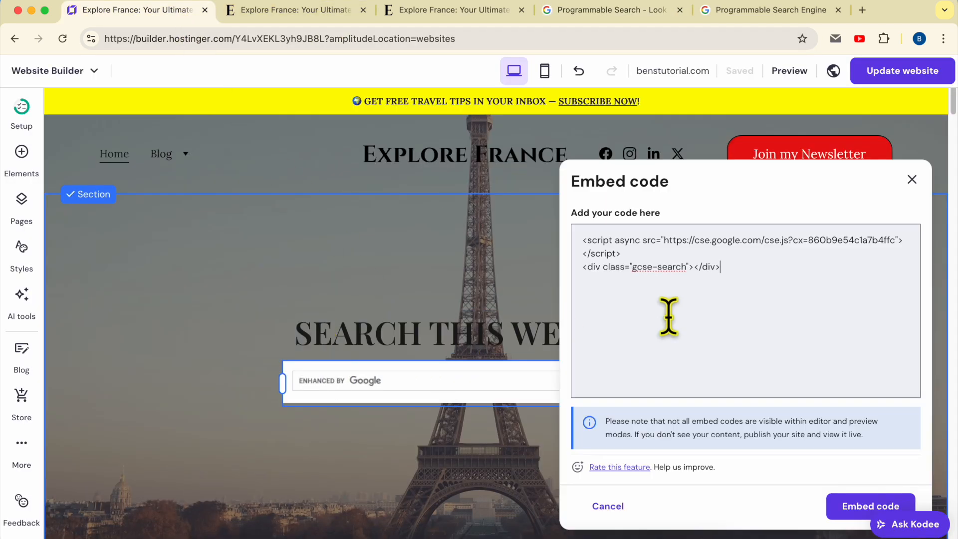
key("super+a")
key("BackSpace")
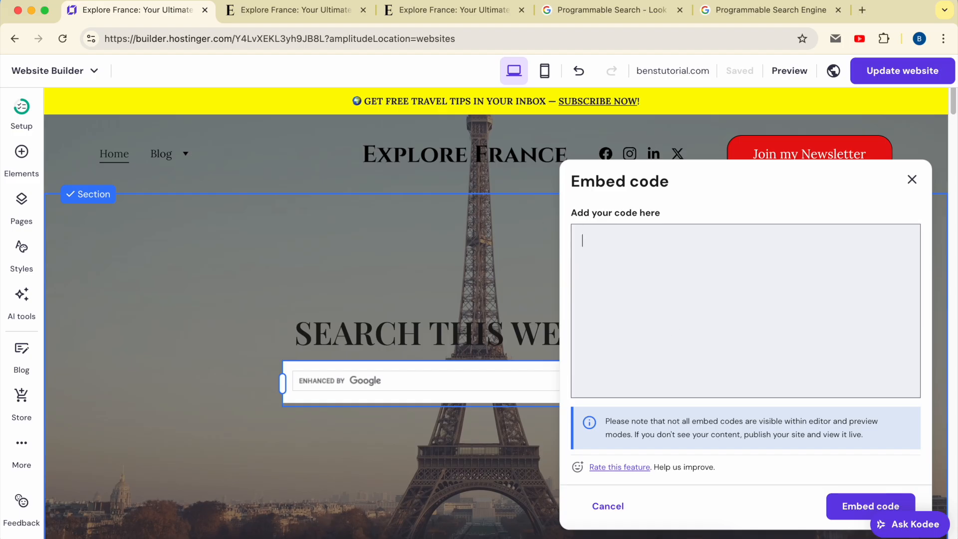
right_click(685, 283)
left_click(719, 350)
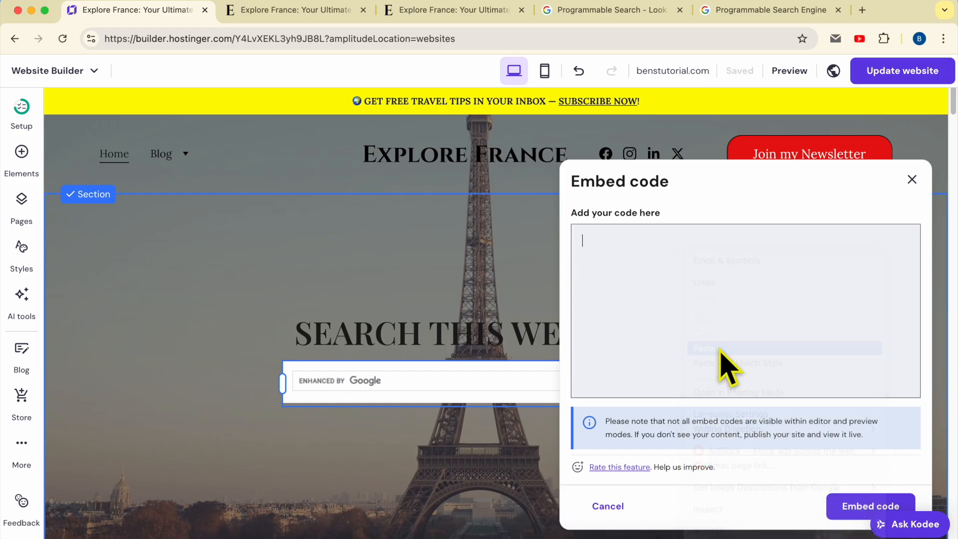
left_click(849, 506)
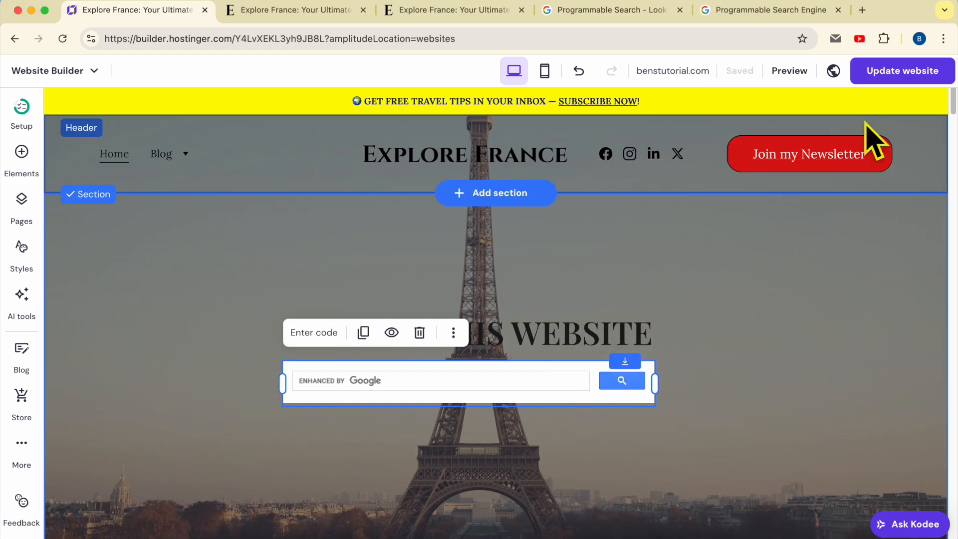
Publish the website update and open the live homepage.
left_click(886, 75)
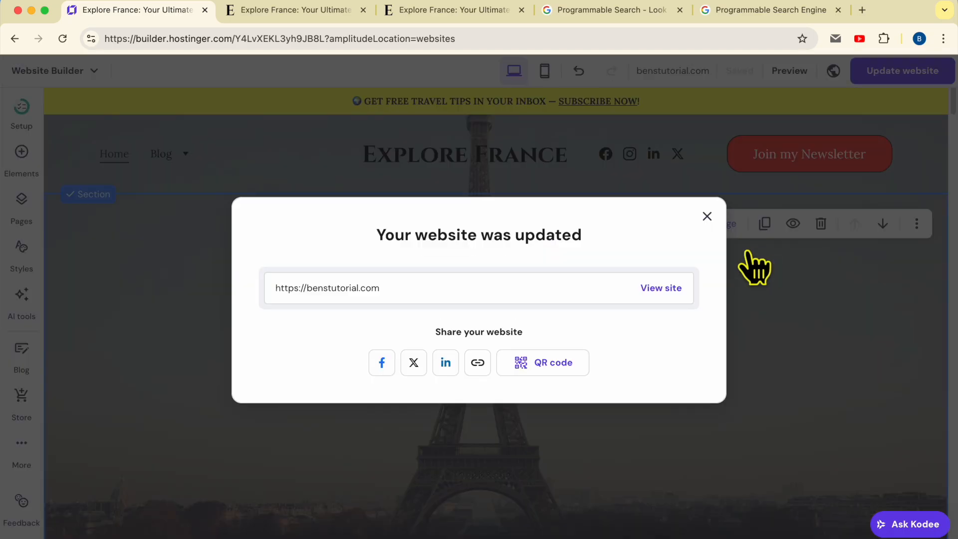
left_click(660, 286)
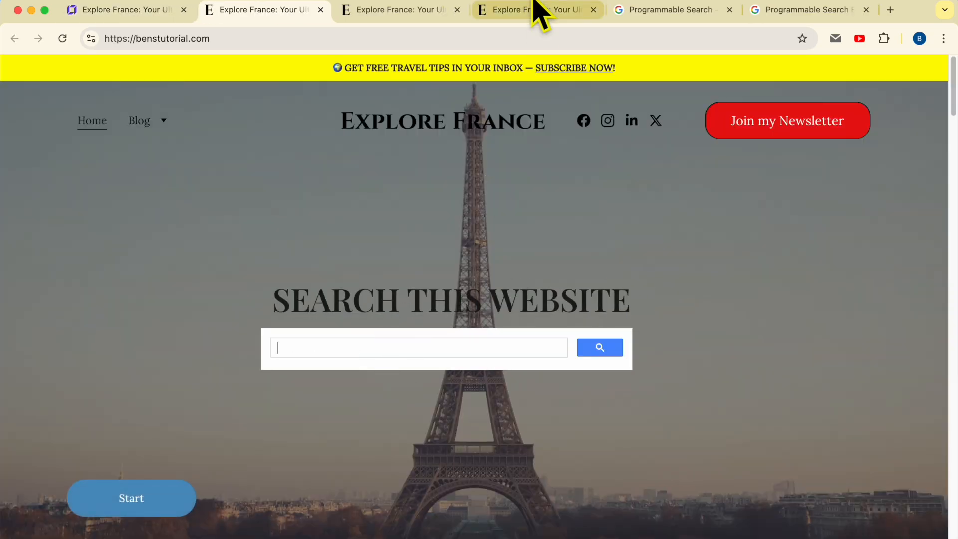
left_click(559, 12)
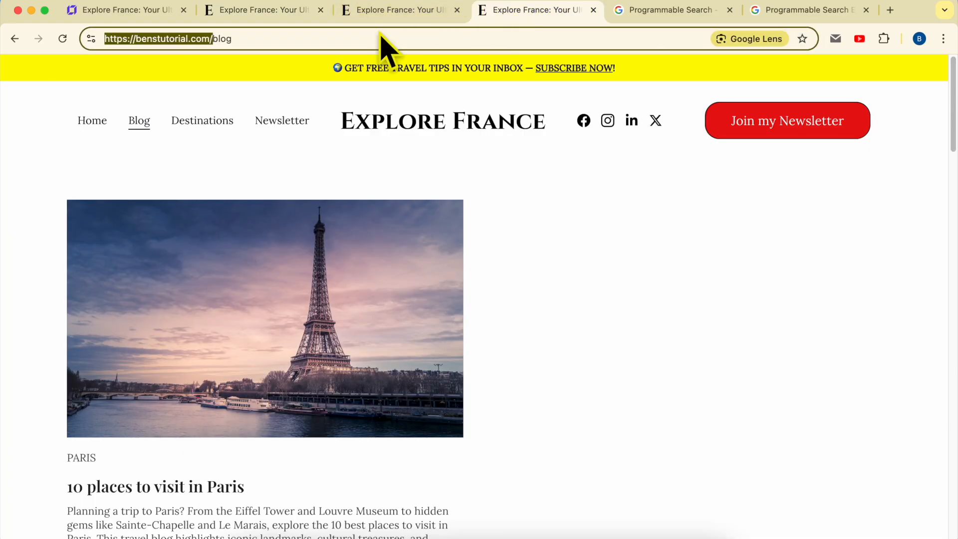
left_click(389, 11)
left_click(303, 18)
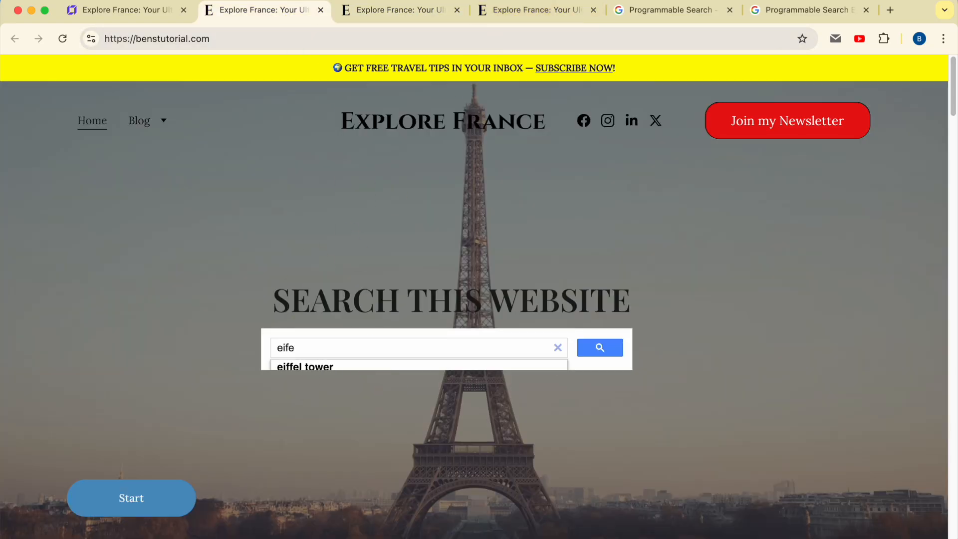
Search the live homepage for "eiffel tower" and check both the Image and Web results.
key("Down")
left_click(307, 368)
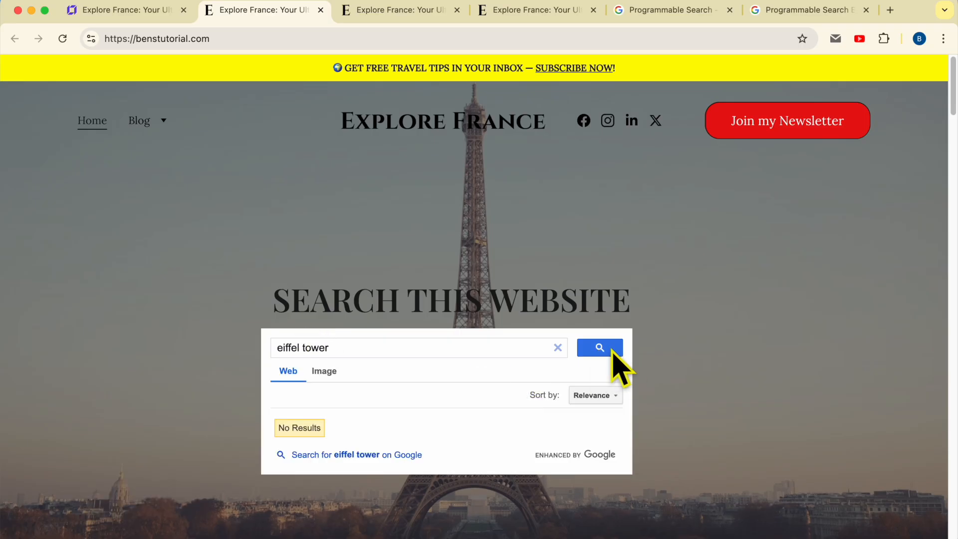
left_click(324, 371)
left_click(289, 372)
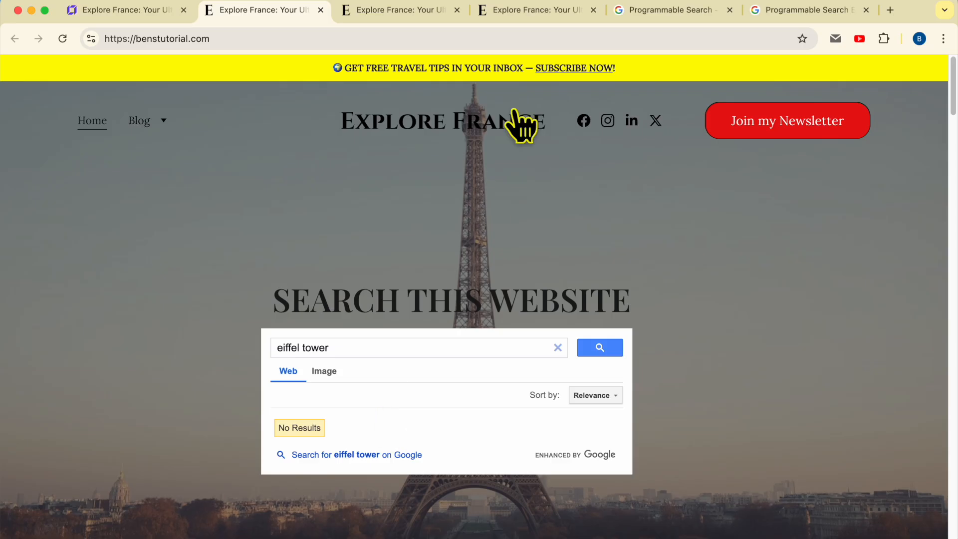
Search Google for site:benstutorial.com and review the site's indexed pages, continuing to the next results page.
left_click(385, 11)
left_click(109, 38)
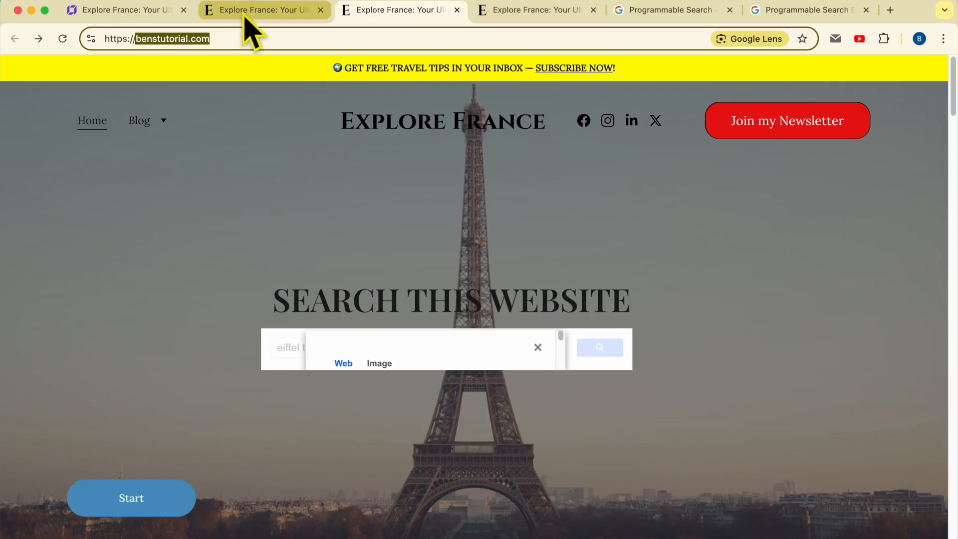
type("site")
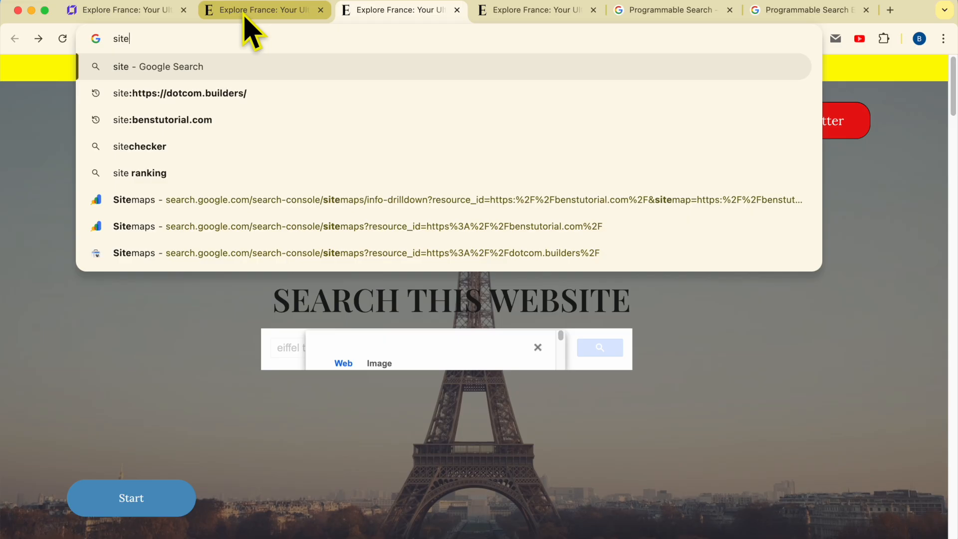
type(":b")
key("Return")
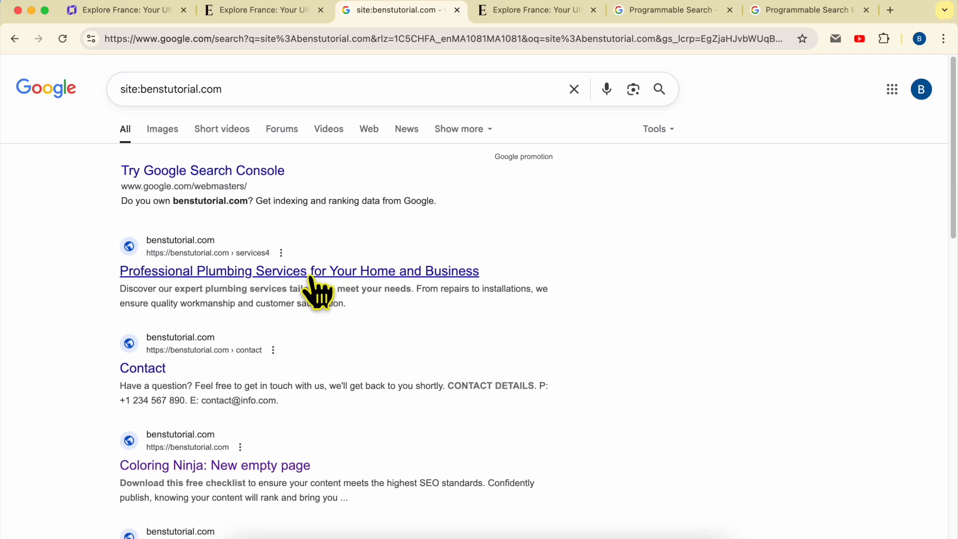
scroll(315, 289, "down", 6)
scroll(321, 283, "down", 4)
scroll(278, 288, "down", 5)
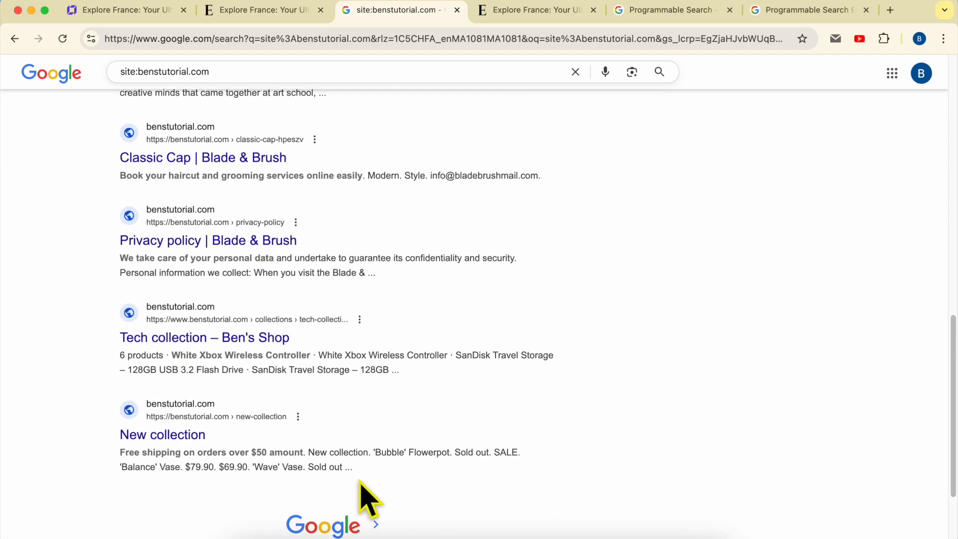
left_click(384, 527)
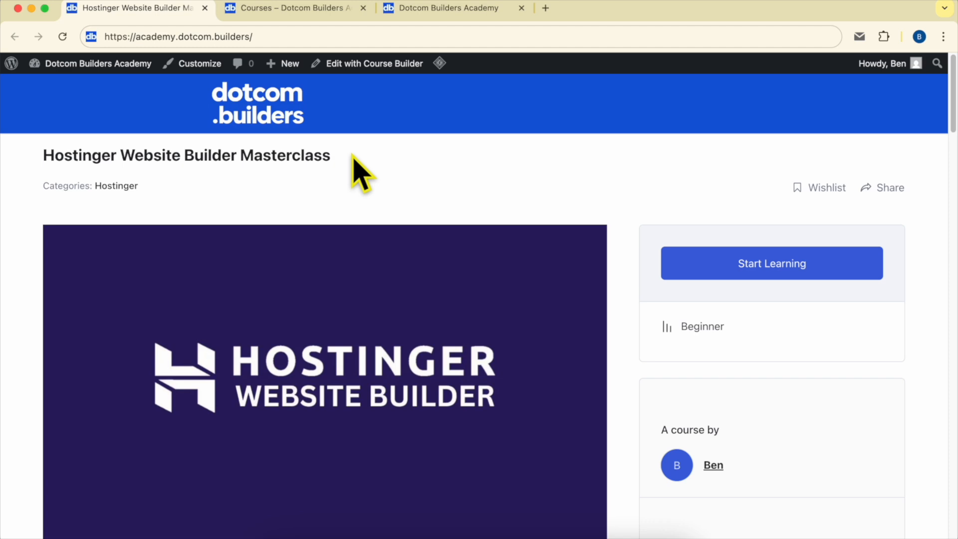
Review the Hostinger Website Builder Masterclass course content, expanding the "Editing Page Content" lessons.
scroll(354, 160, "down", 15)
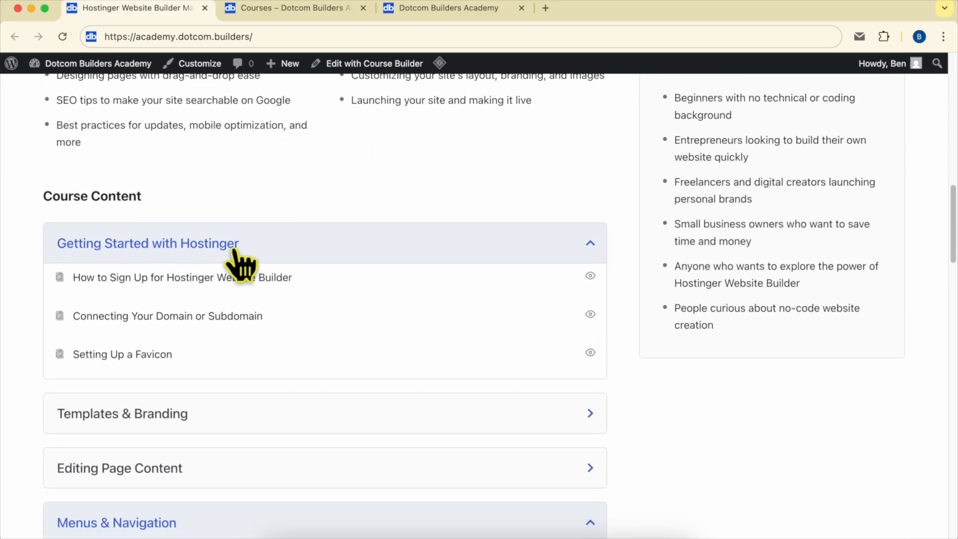
scroll(224, 269, "down", 2)
scroll(212, 290, "down", 4)
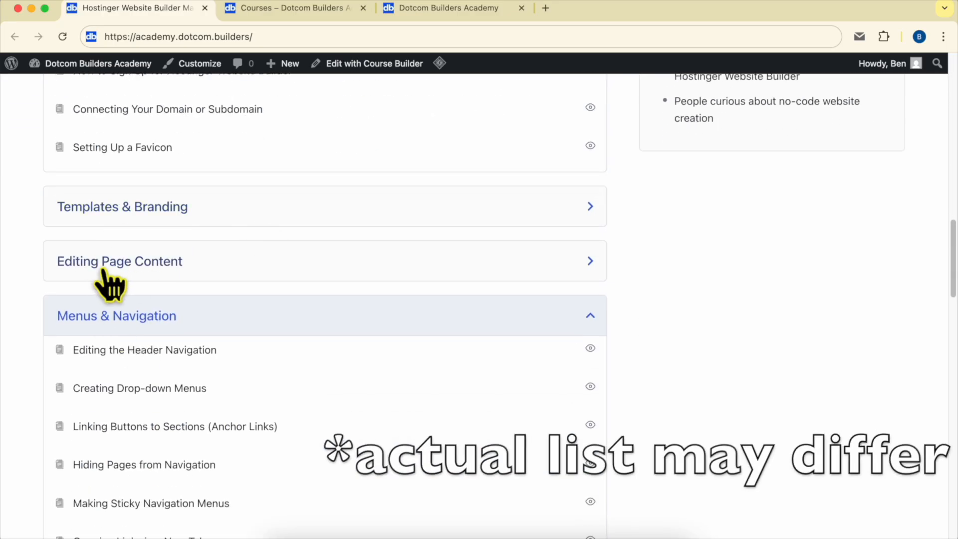
scroll(107, 280, "down", 2)
left_click(172, 178)
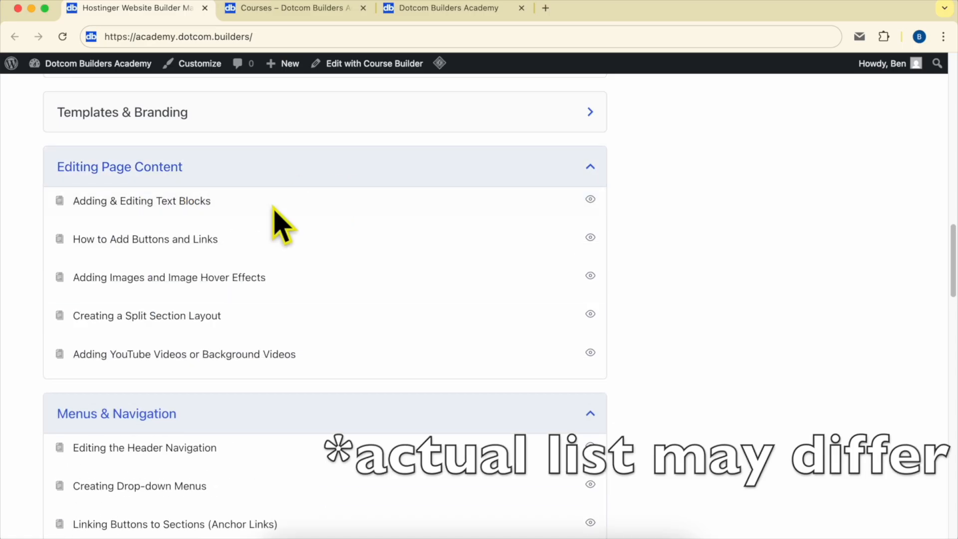
scroll(225, 279, "down", 4)
scroll(203, 220, "down", 2)
scroll(220, 217, "down", 7)
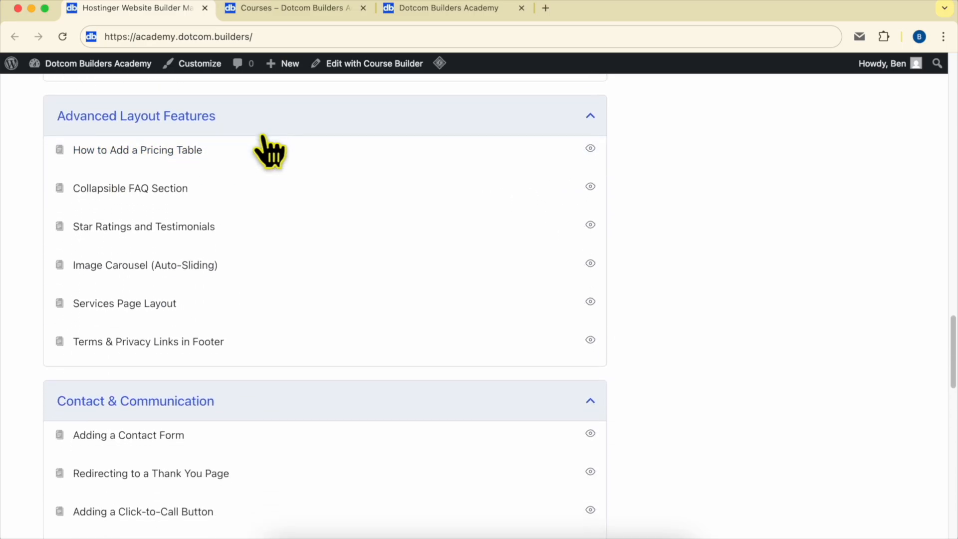
Review the remaining Hostinger Website Builder Masterclass lessons from Advanced Layout Features through Site Management & Launch, returning to the course header.
scroll(99, 225, "down", 6)
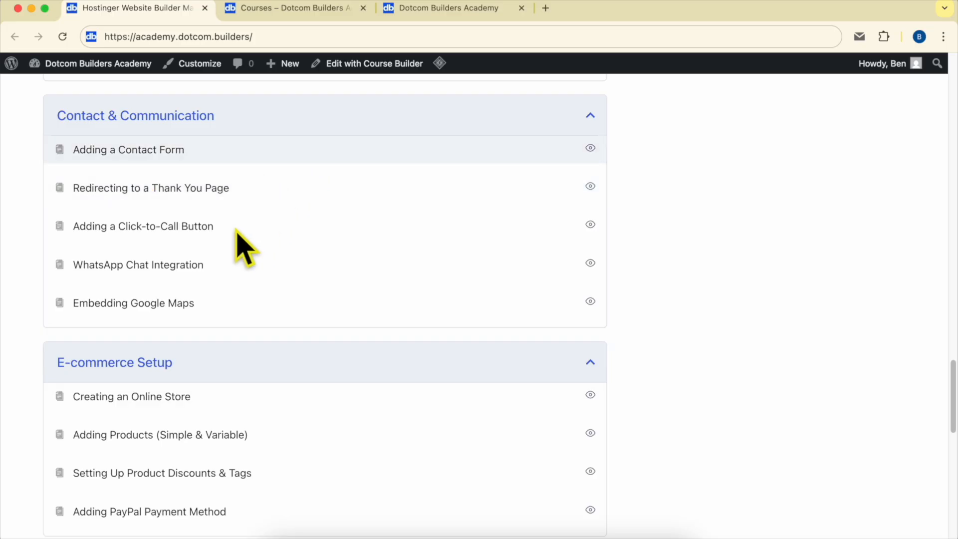
scroll(257, 225, "down", 4)
scroll(199, 279, "down", 9)
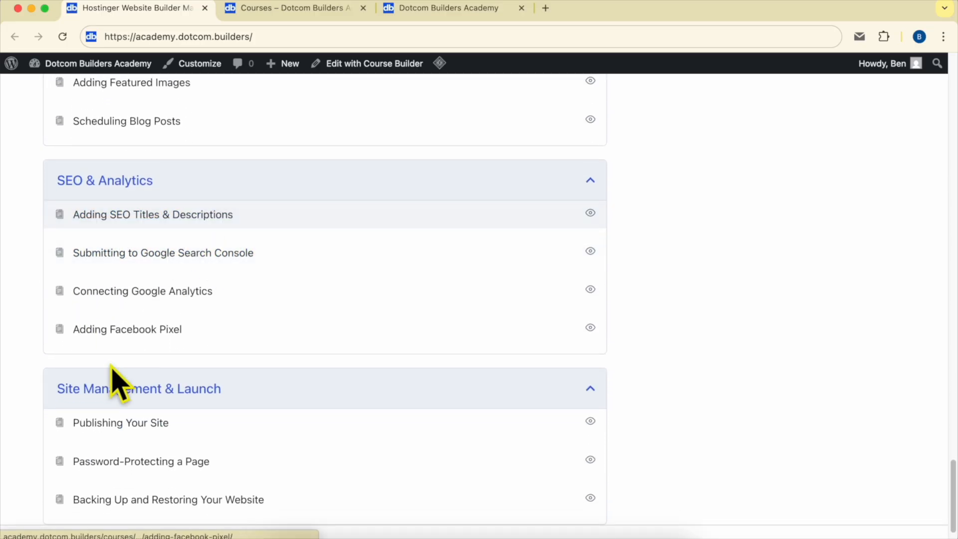
scroll(115, 360, "down", 2)
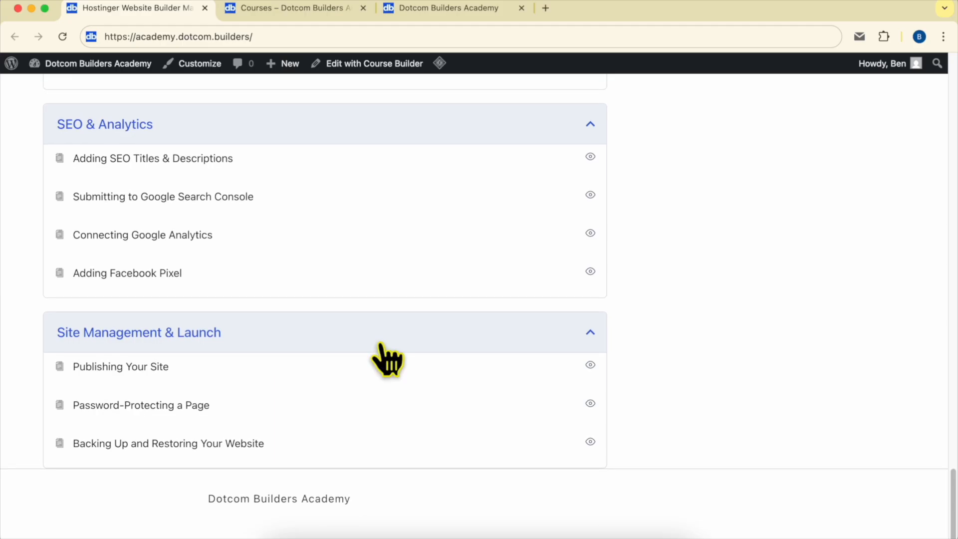
scroll(388, 358, "up", 20)
scroll(380, 344, "up", 10)
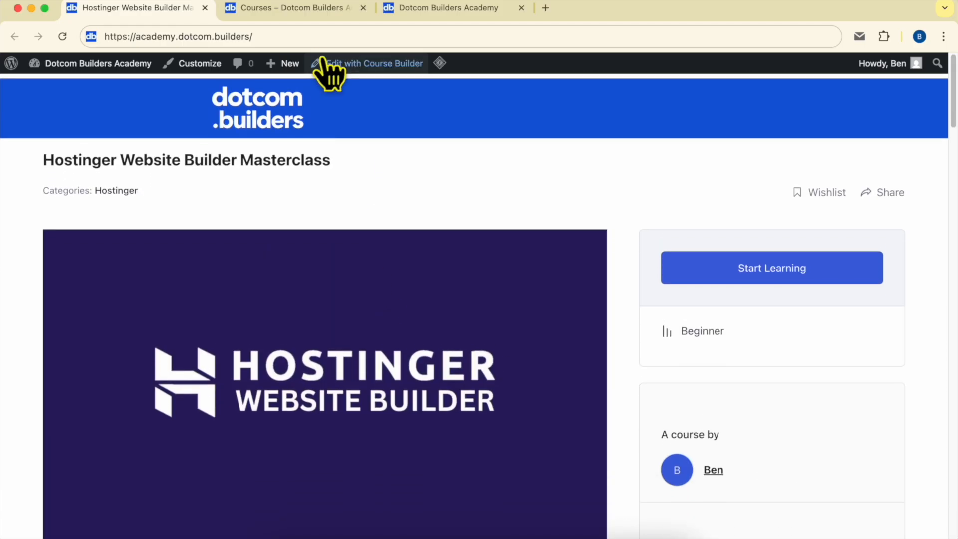
View the academy's course catalogue and read its Join Dotcom Builders Academy page, highlighting the page's web address.
left_click(284, 8)
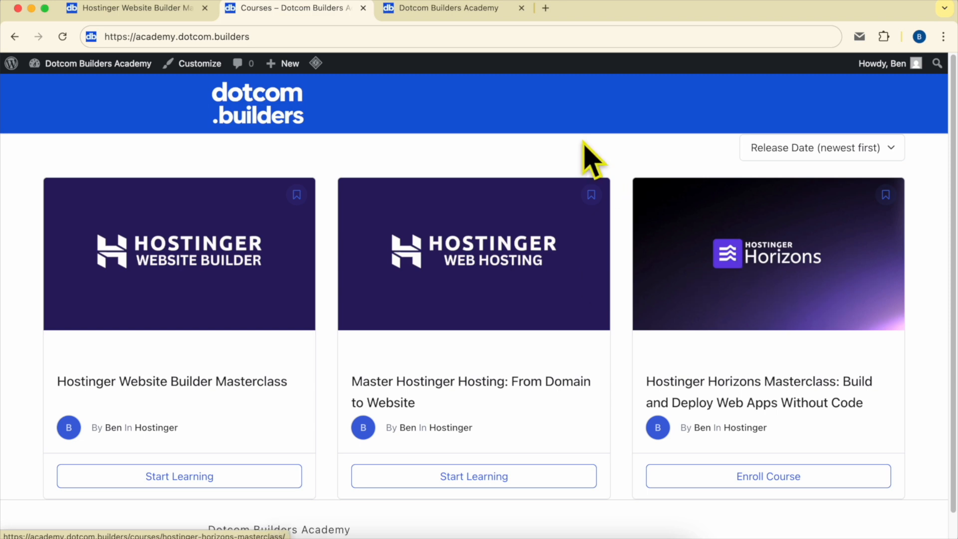
left_click(433, 8)
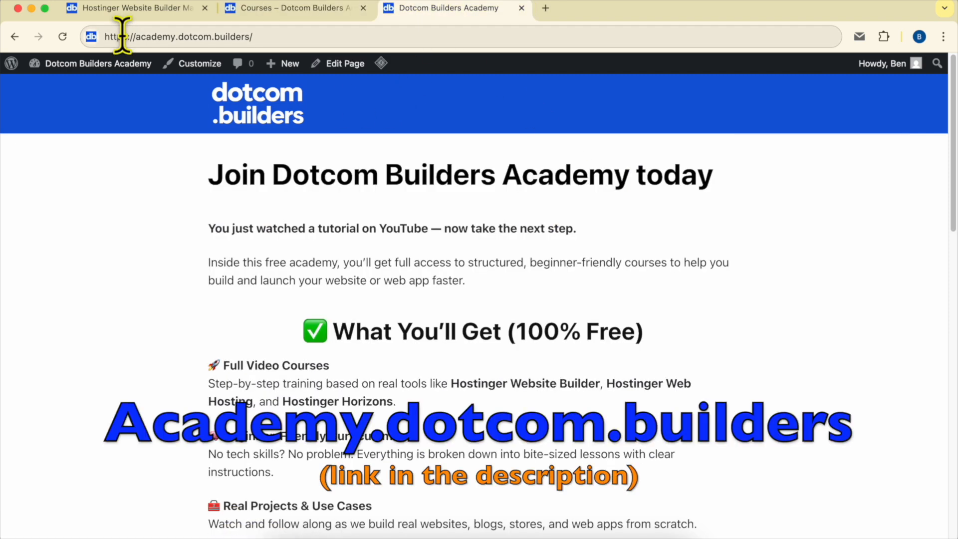
left_click_drag(121, 37, 369, 31)
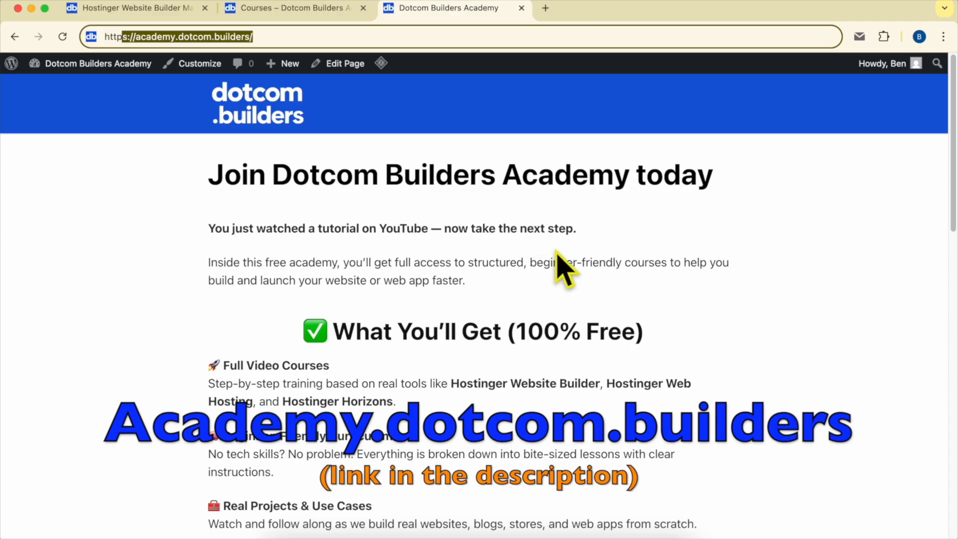
scroll(561, 268, "down", 15)
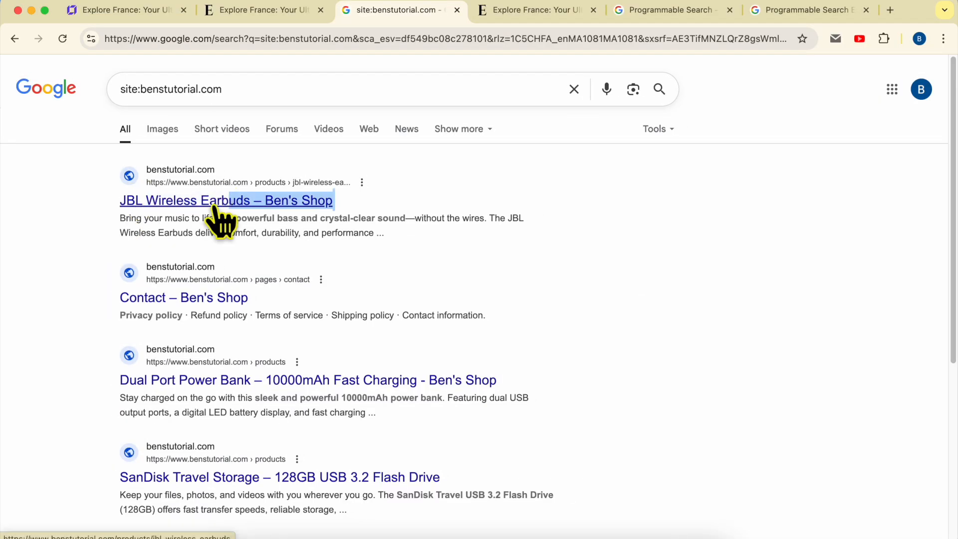
Copy the first indexed result's title from the Google results and isolate only the product name "JBL Wireless Earbuds".
triple_click(118, 200)
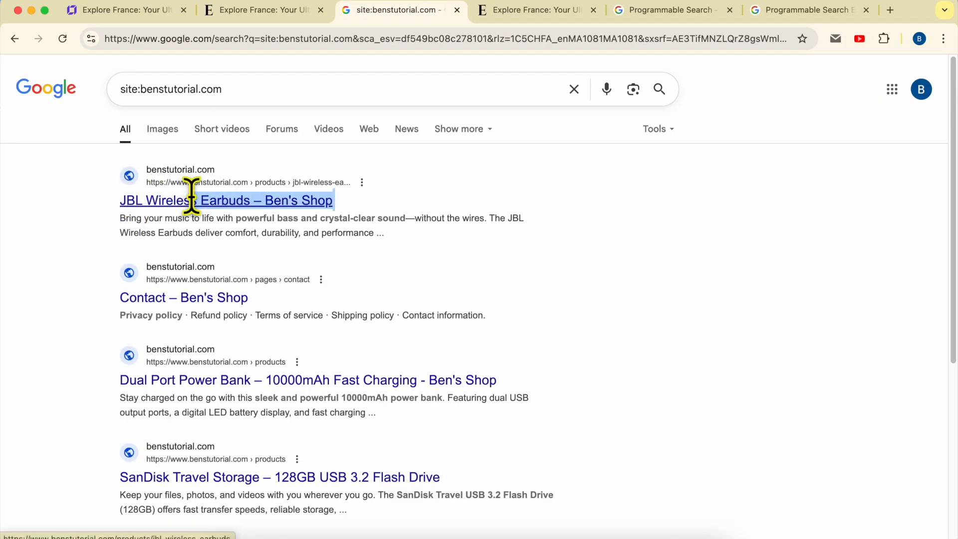
key("ctrl+c")
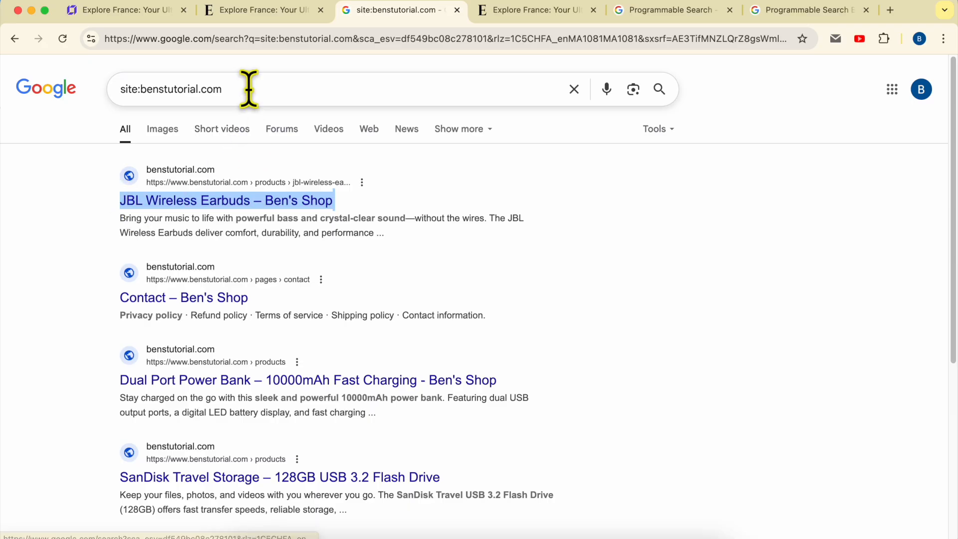
left_click(285, 38)
key("ctrl+v")
left_click_drag(211, 38, 60, 53)
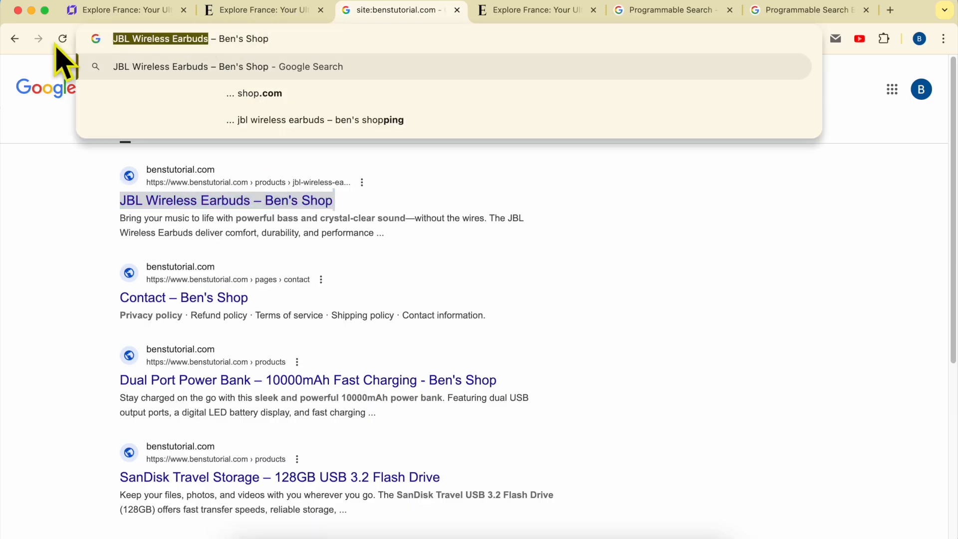
Search the live Explore France homepage for "JBL Wireless Earbuds" and review the Web results.
left_click(282, 13)
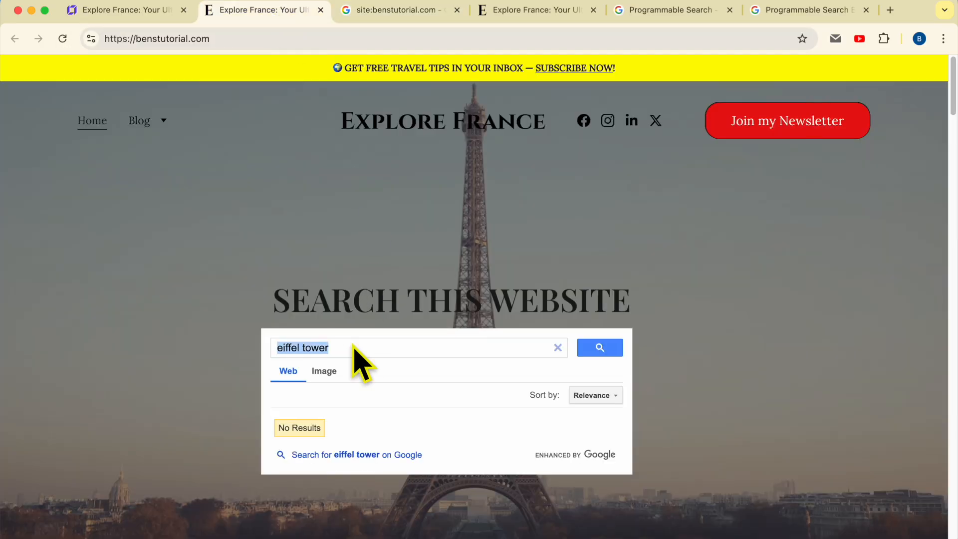
right_click(353, 343)
left_click(400, 244)
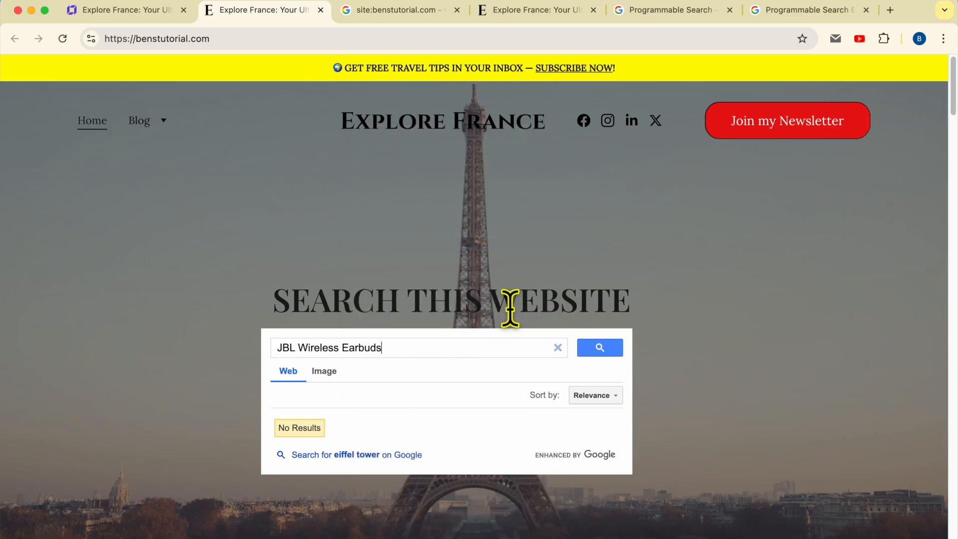
left_click(601, 350)
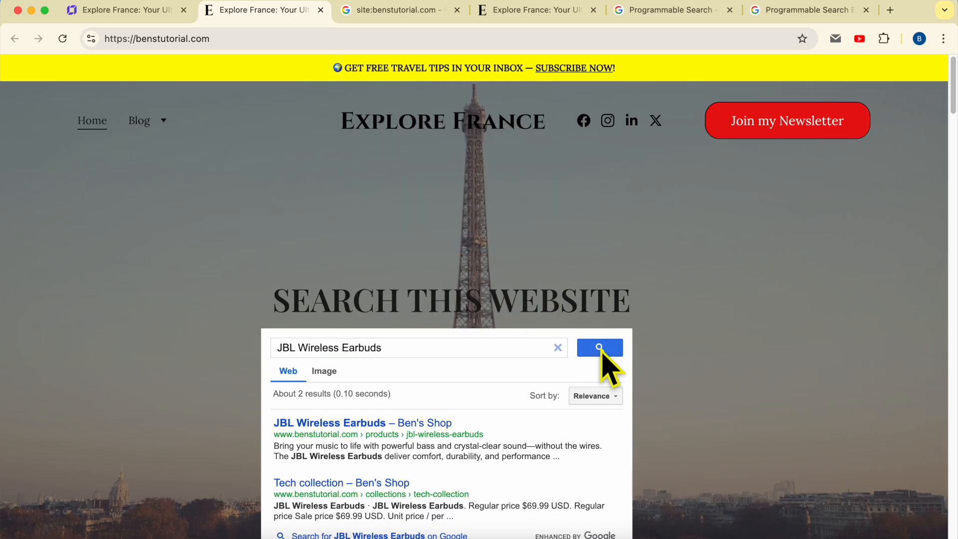
scroll(359, 382, "down", 2)
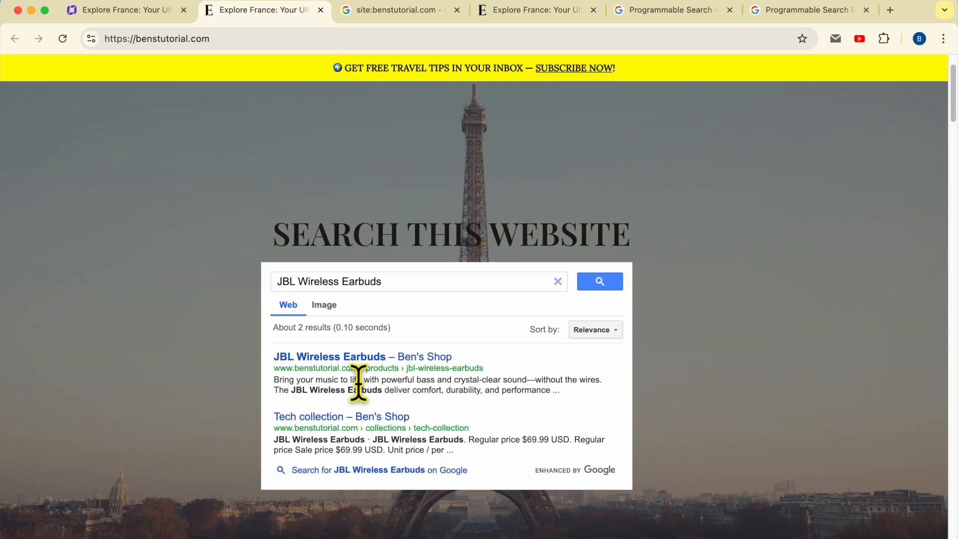
scroll(359, 384, "up", 5)
scroll(358, 384, "down", 2)
scroll(359, 383, "down", 2)
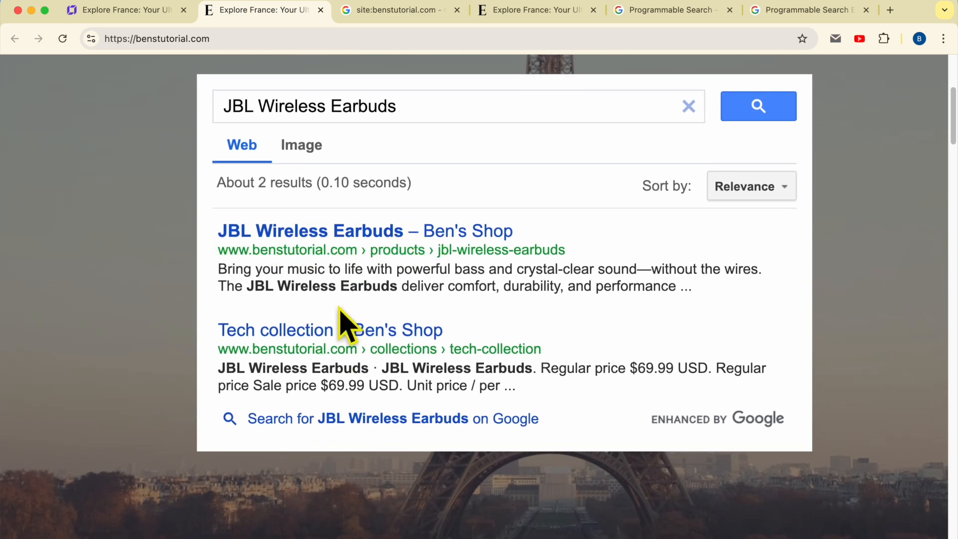
Open the JBL Wireless Earbuds result to check its product page, comparing it with the homepage search results.
left_click(397, 235)
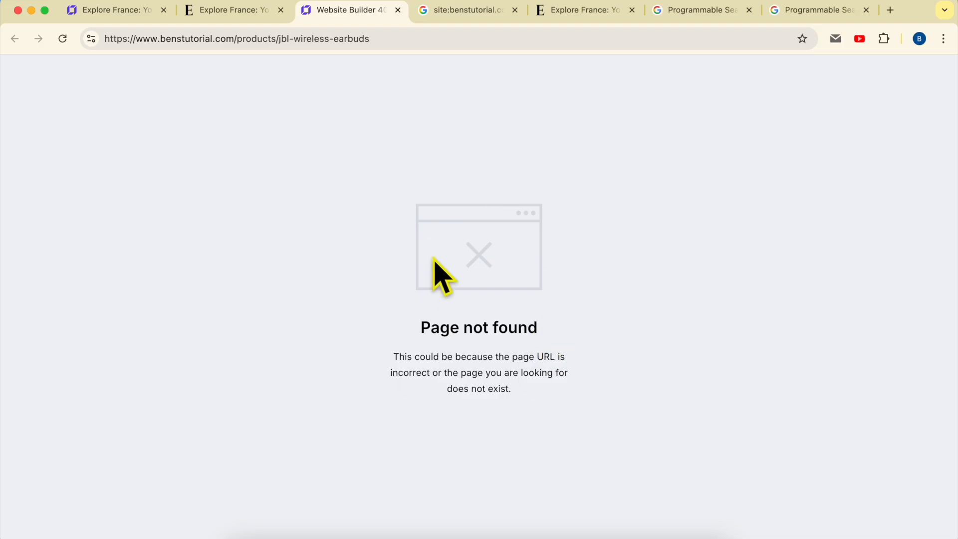
left_click(249, 15)
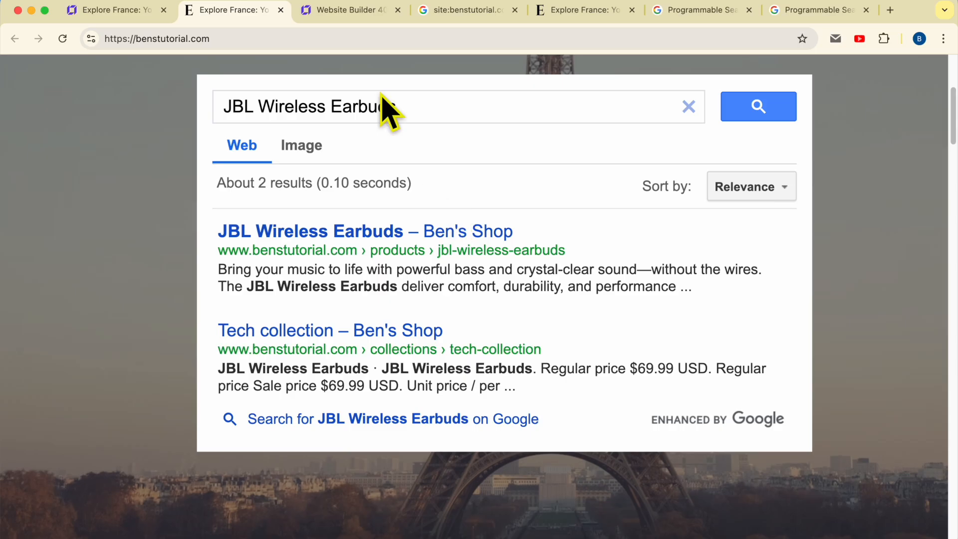
left_click(358, 14)
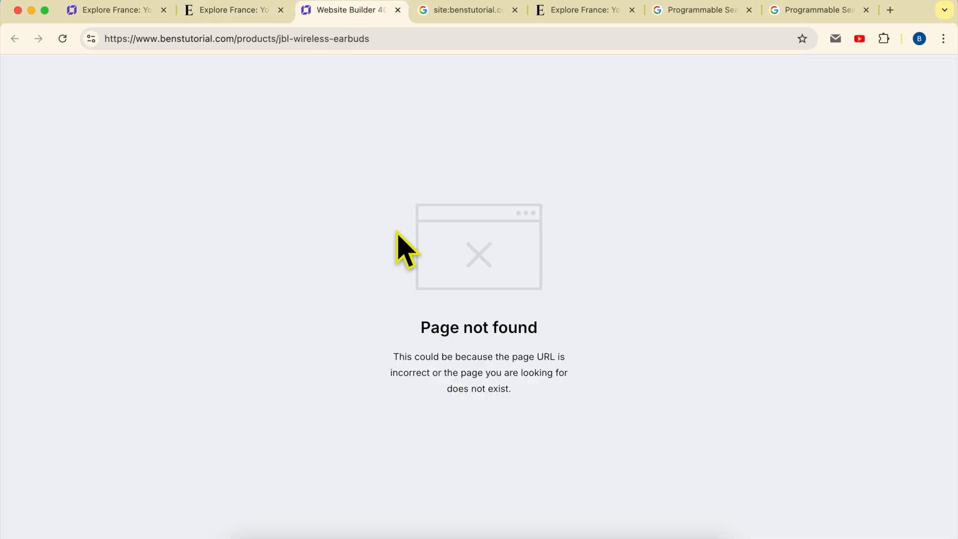
left_click(235, 14)
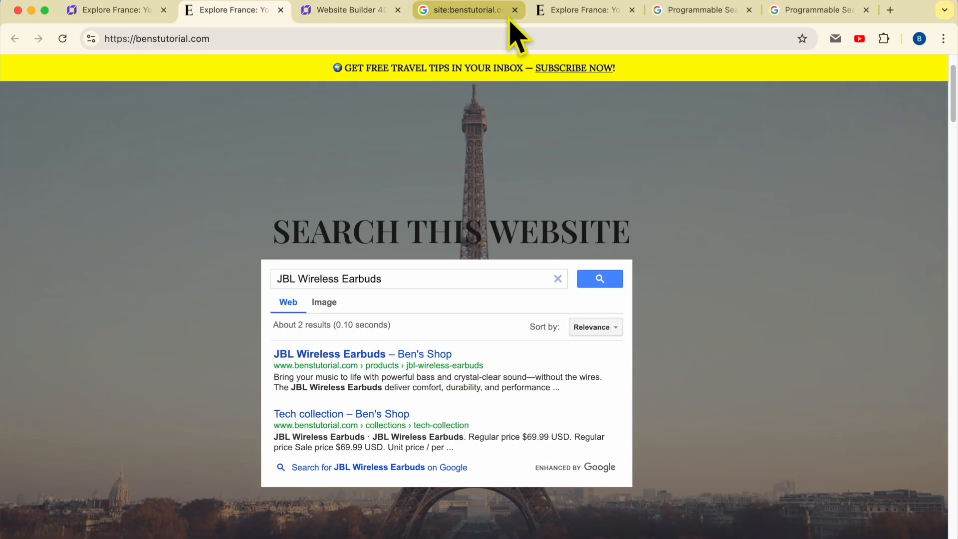